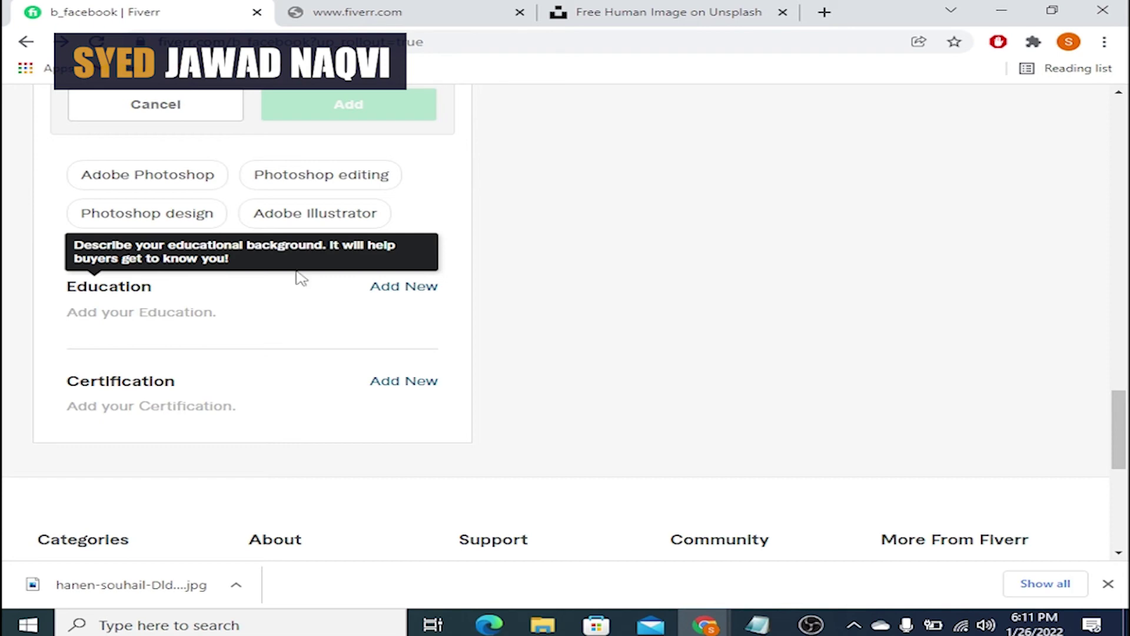
- Close the open language entry form in the Languages section without adding another language
scroll(534, 336, "up", 15)
scroll(534, 336, "down", 6)
scroll(534, 336, "up", 7)
scroll(522, 407, "down", 1)
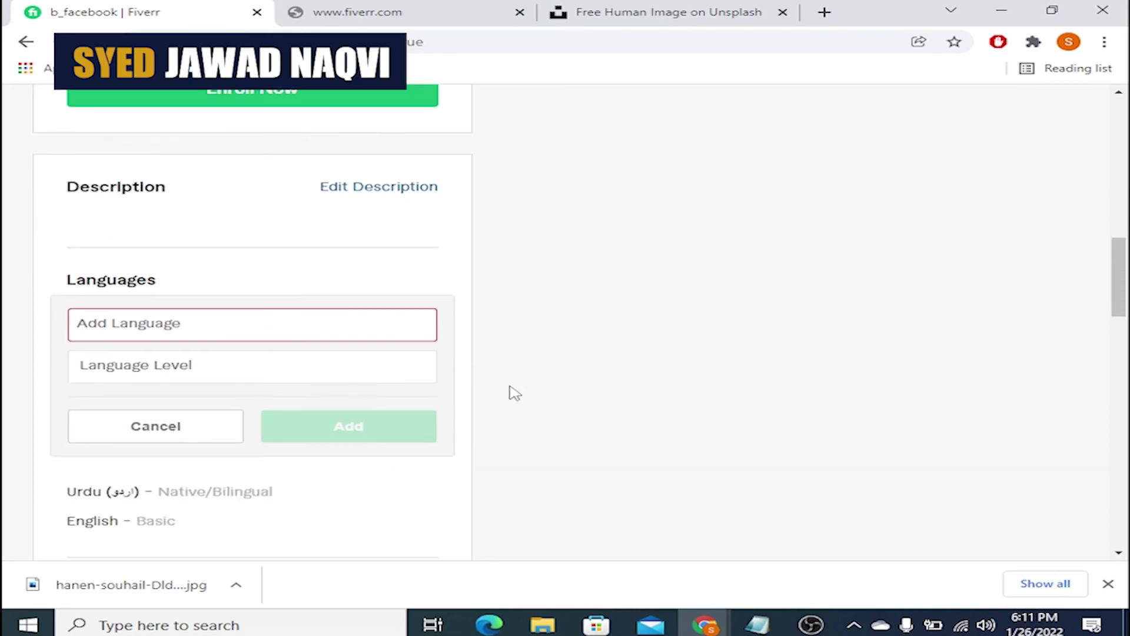
left_click(189, 425)
- Start a new education entry with country Pakistan, college BZU Multan and title B.Sc
scroll(370, 270, "down", 10)
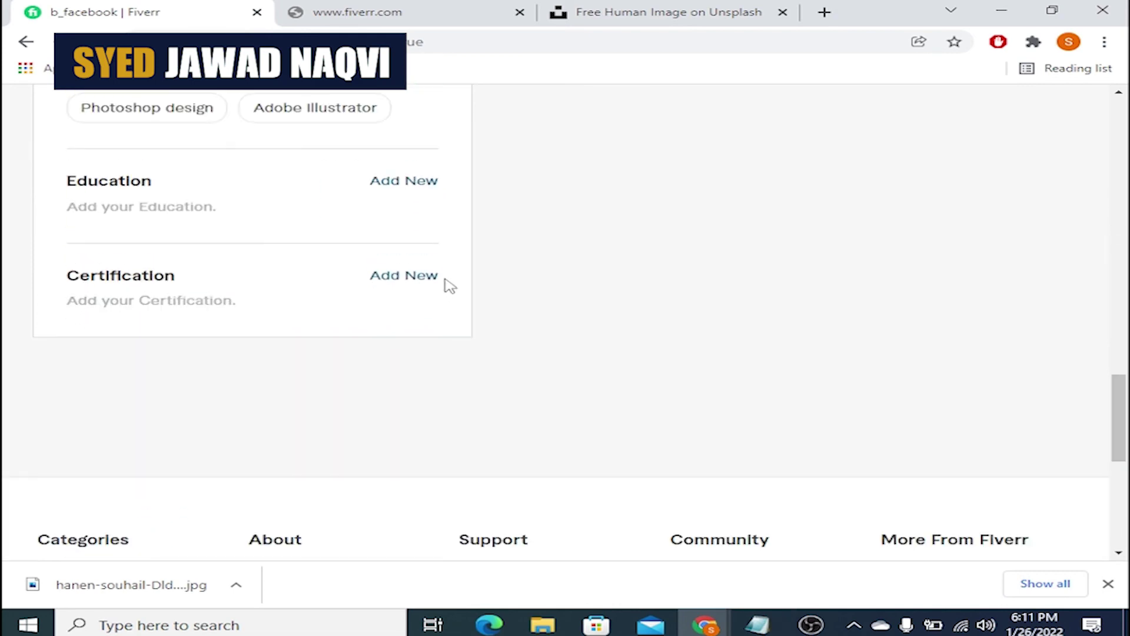
left_click(404, 182)
left_click(232, 234)
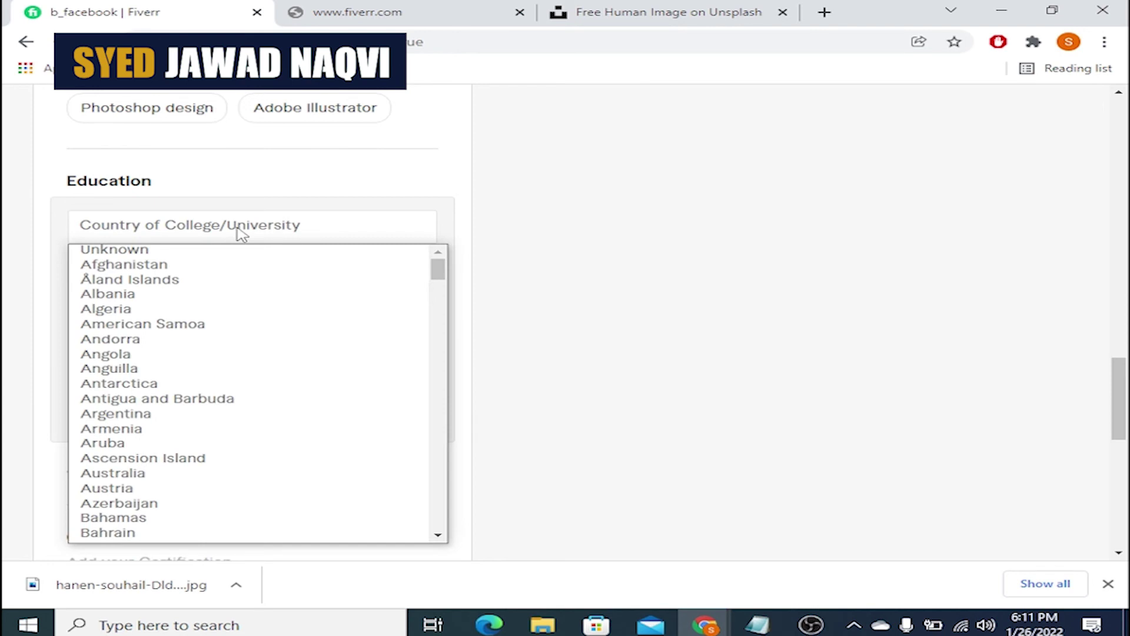
key("p")
key("Return")
left_click(172, 259)
type("B")
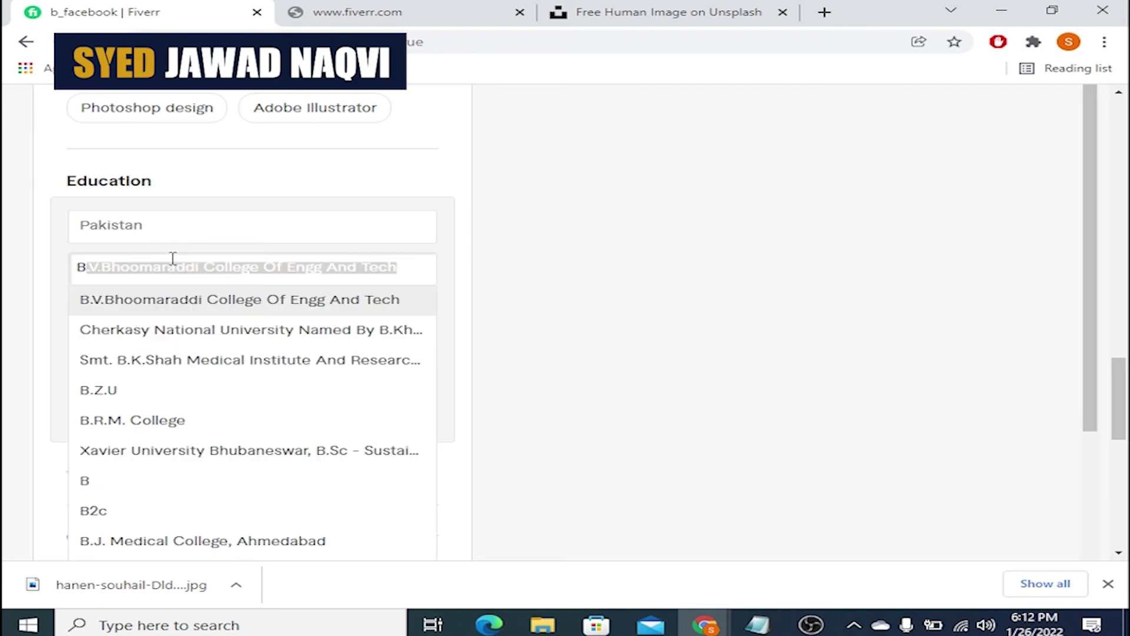
type("ZU")
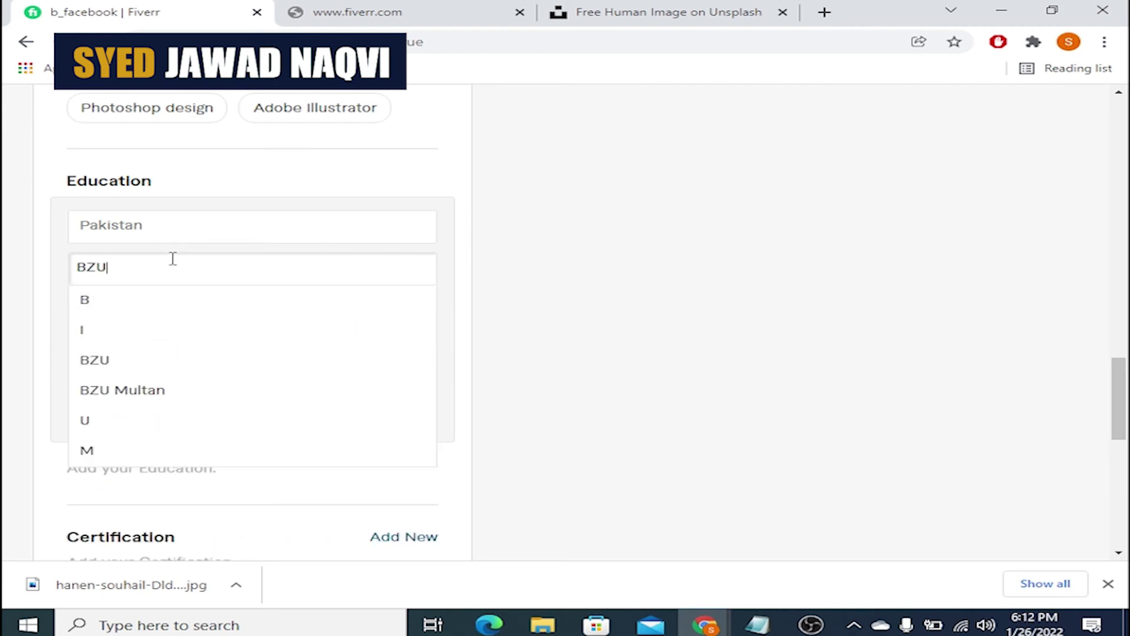
left_click(176, 362)
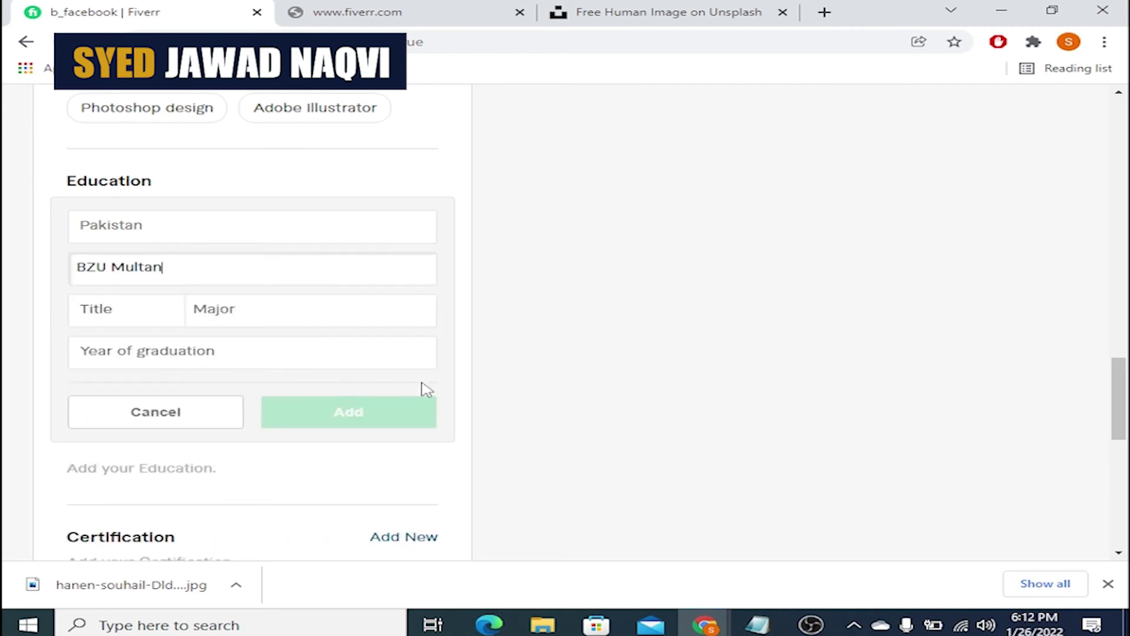
left_click(148, 321)
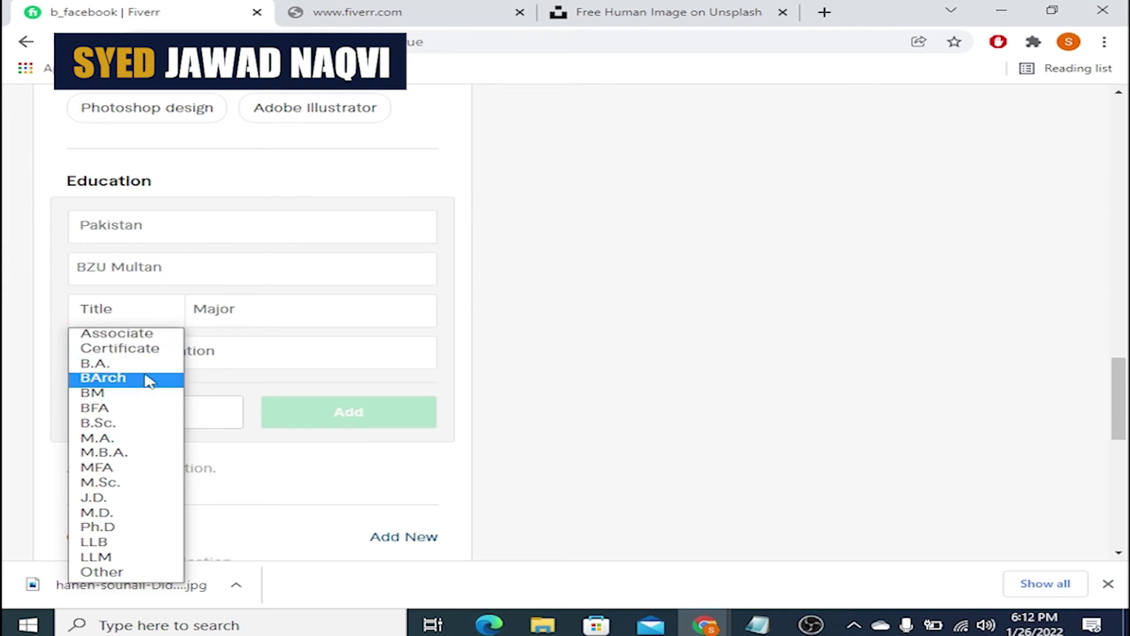
left_click(150, 422)
- Enter "Graphics & Design" as the major of the education entry
left_click(256, 295)
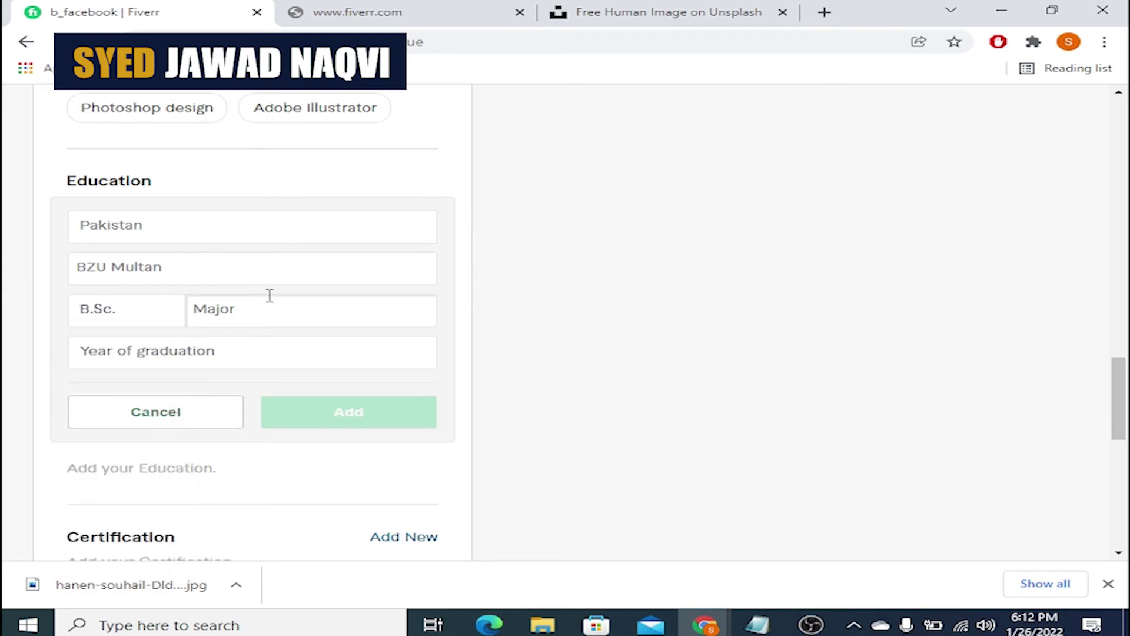
type("Des")
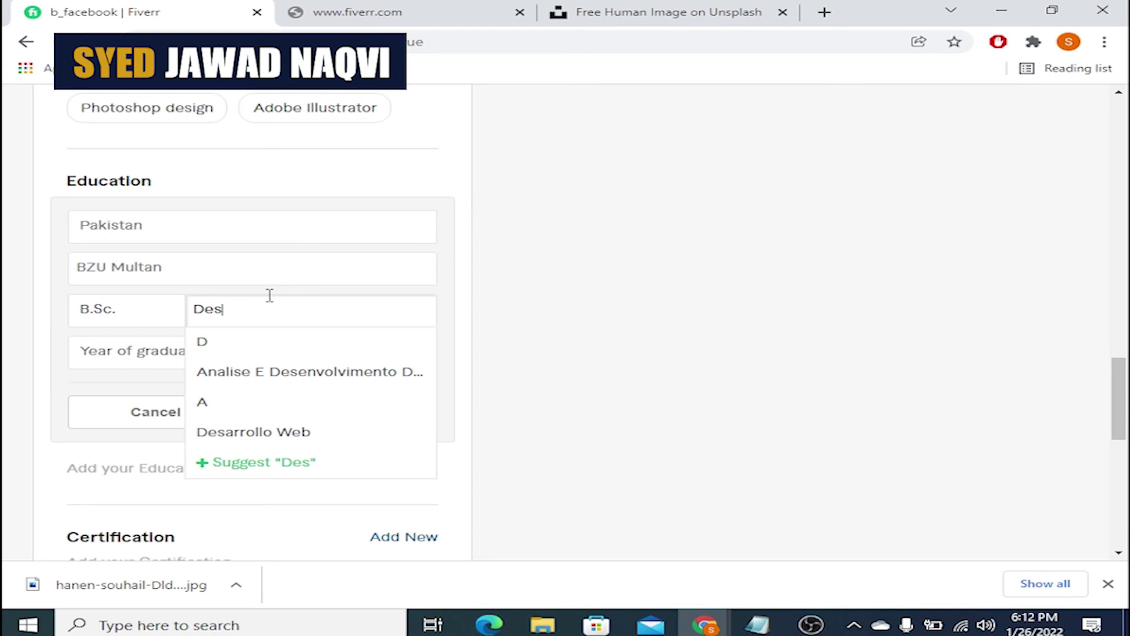
key("BackSpace")
key("BackSpace")
key("BackSpace")
type("Grap")
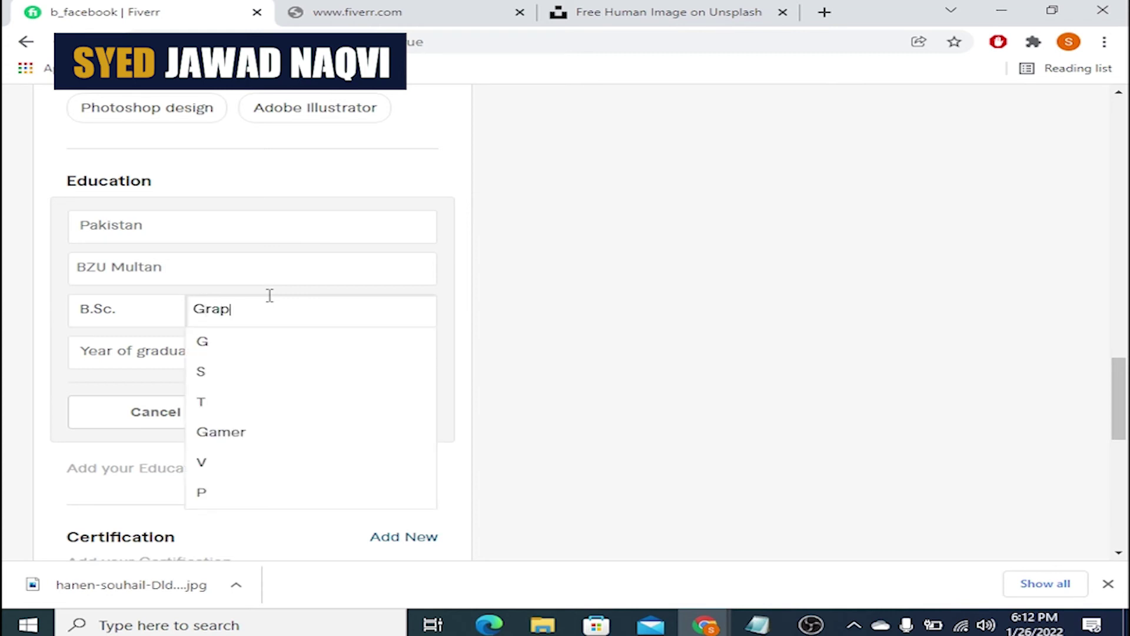
type("hics")
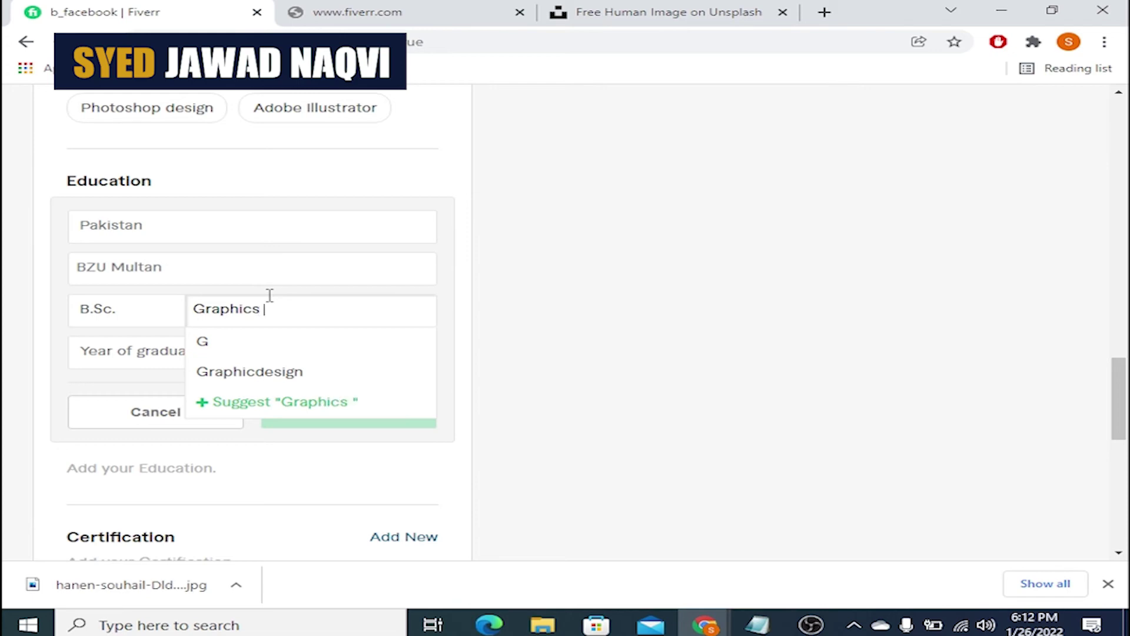
type(" & Desi")
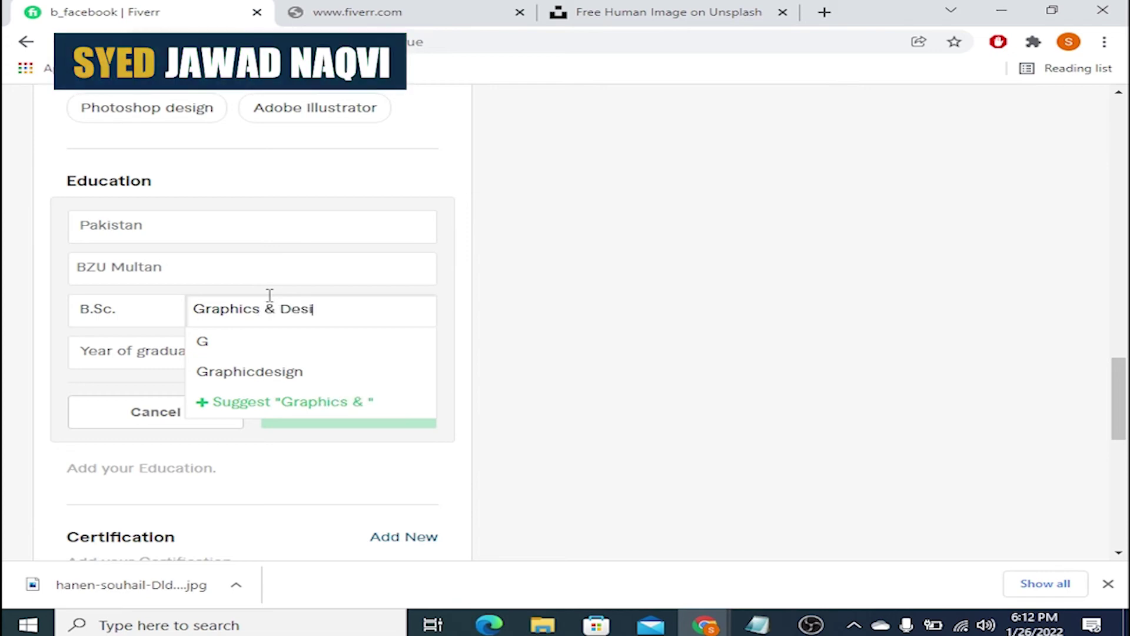
type("gb-N")
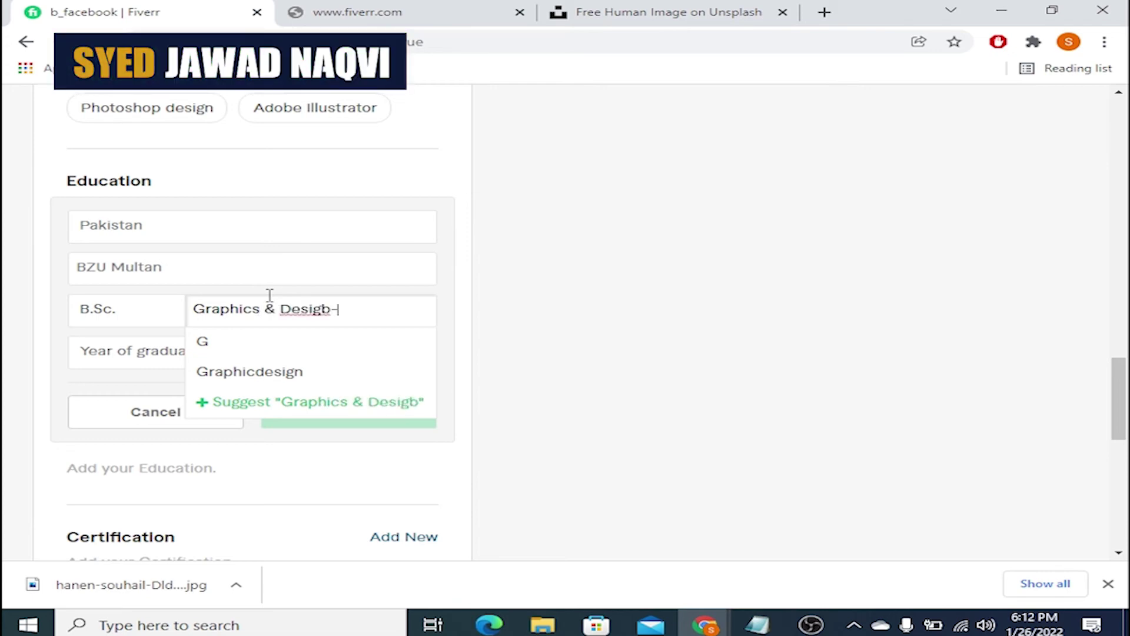
type("===-")
key("BackSpace")
key("BackSpace")
key("BackSpace")
key("BackSpace")
key("BackSpace")
key("BackSpace")
key("BackSpace")
type("n")
key("ctrl+a")
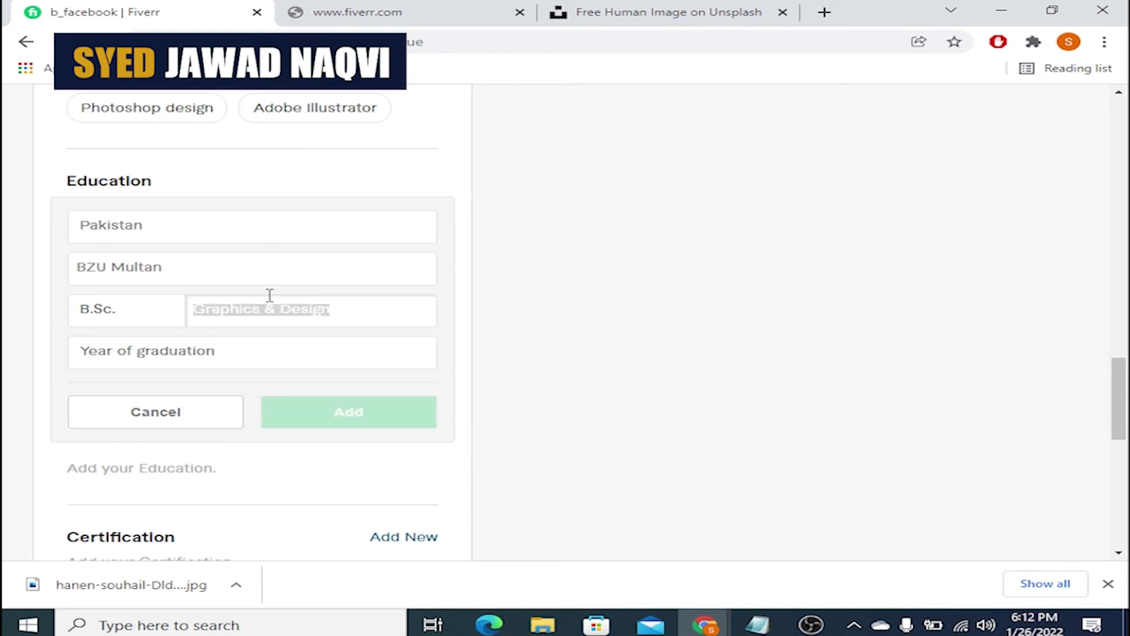
- Set the year of graduation in the education entry to 2019
left_click(250, 352)
scroll(274, 294, "down", 10)
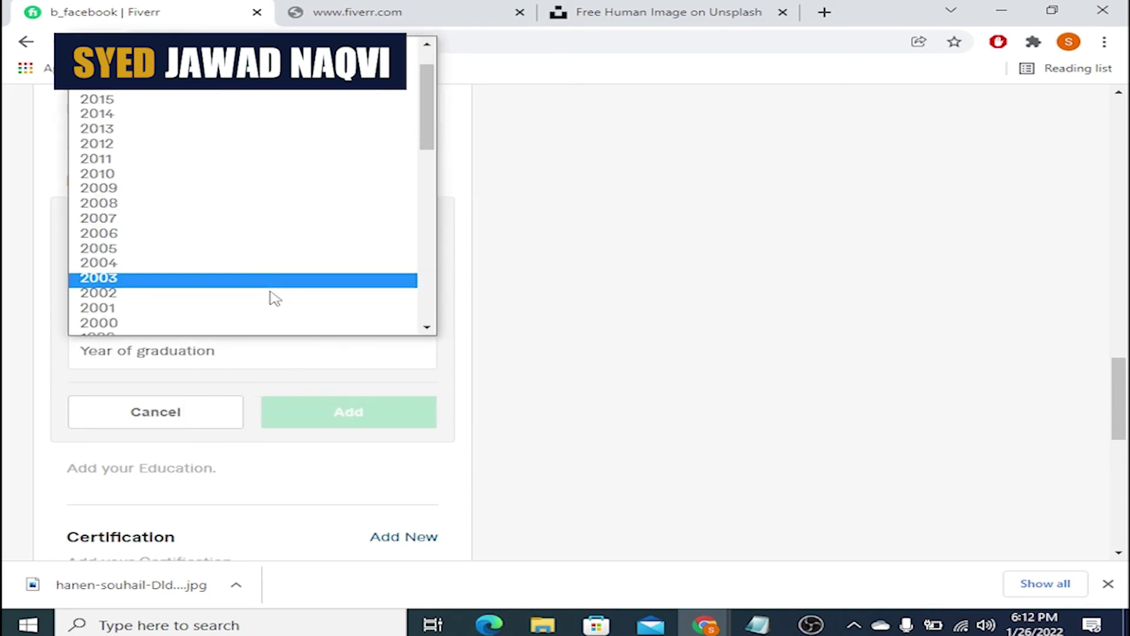
scroll(268, 294, "up", 11)
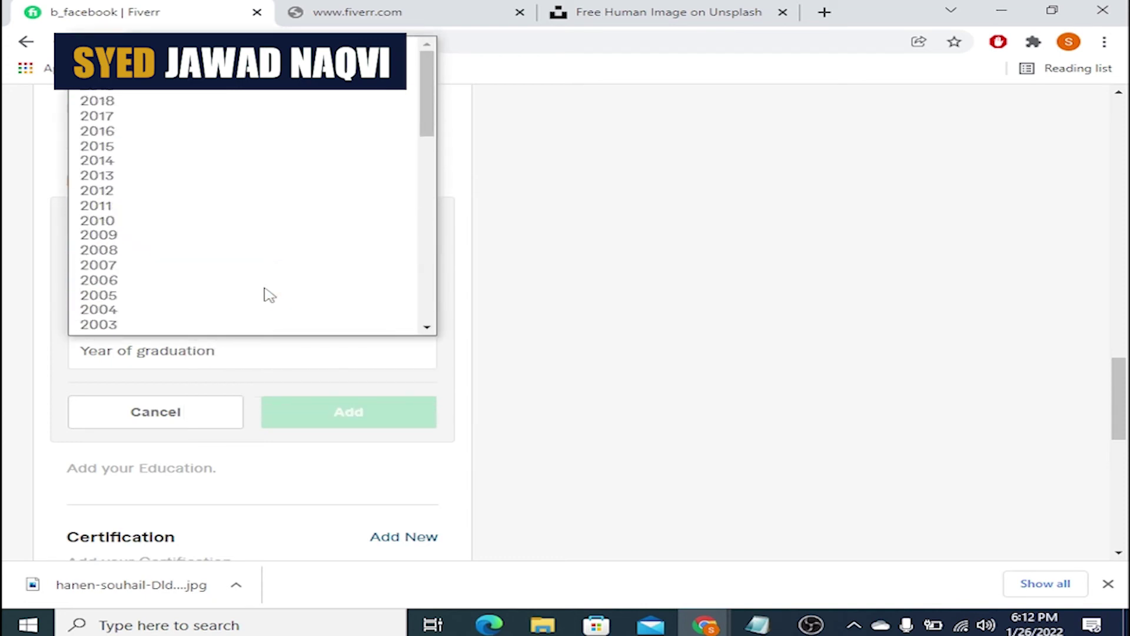
left_click(262, 91)
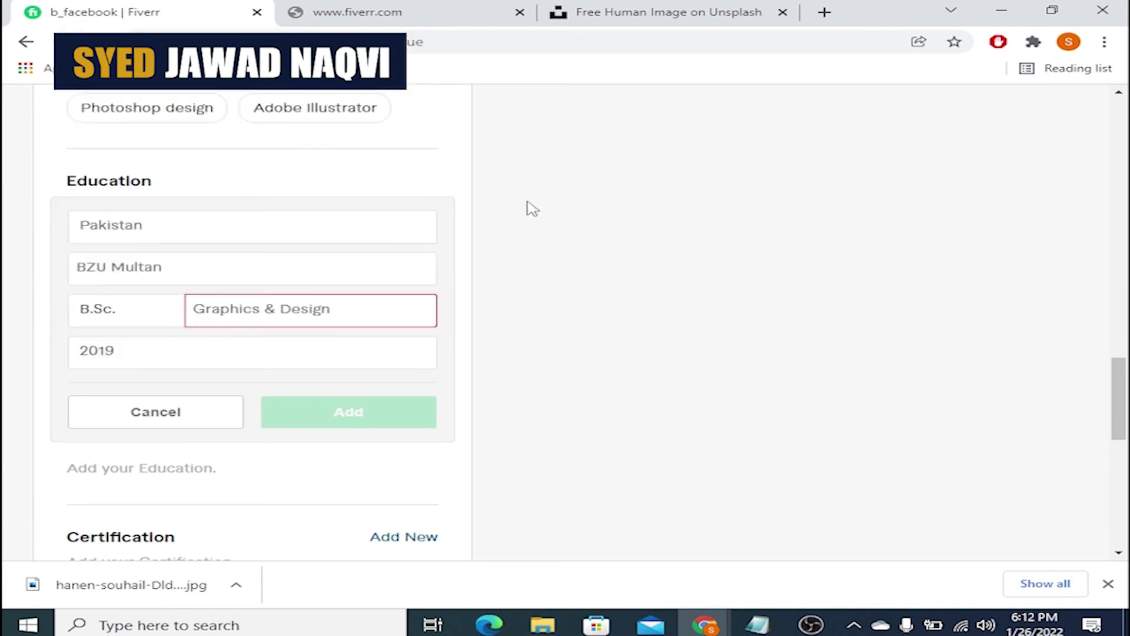
- Pick the suggested major Graphicdesign and add the education entry to the profile
left_click(358, 321)
left_click(387, 372)
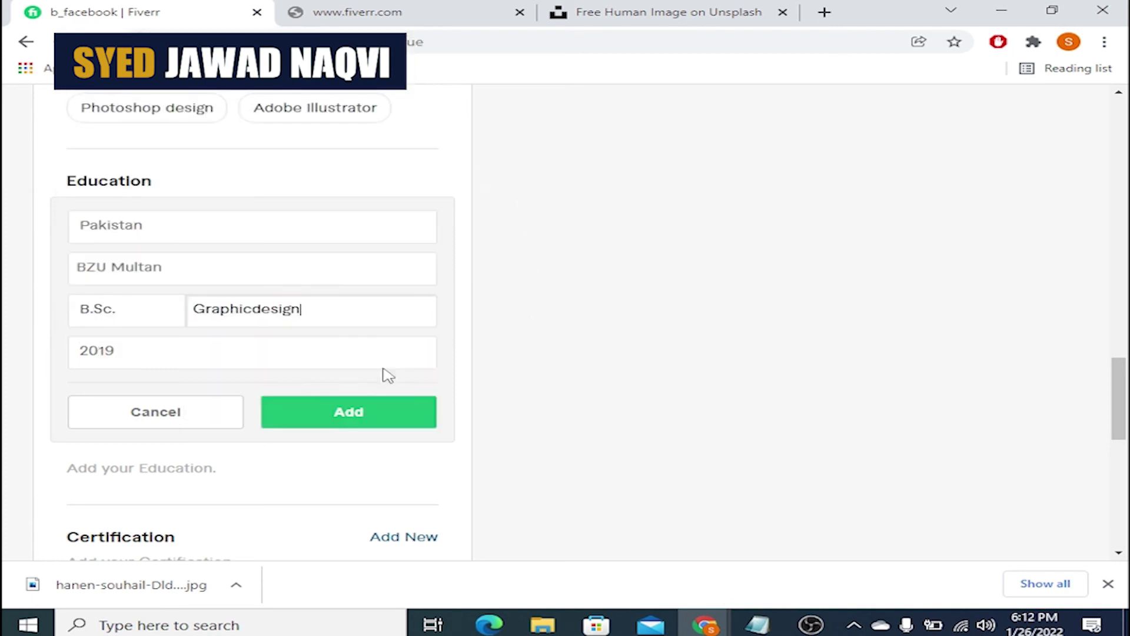
left_click(386, 409)
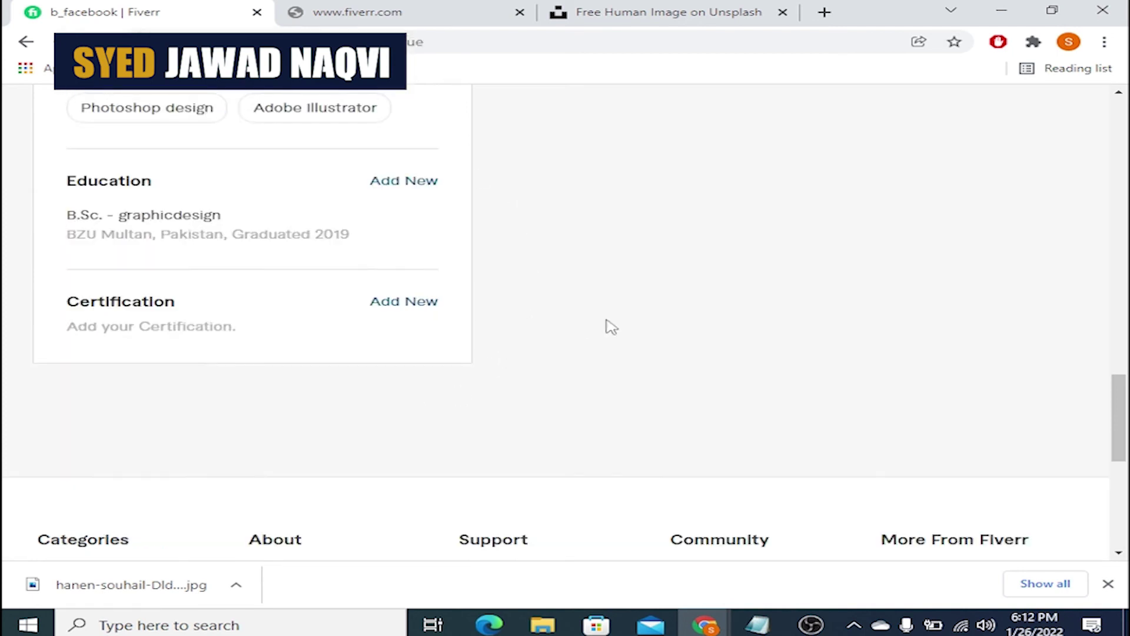
- Open a new entry form in the Certification section, ready to fill in the certificate or award
scroll(624, 330, "up", 1)
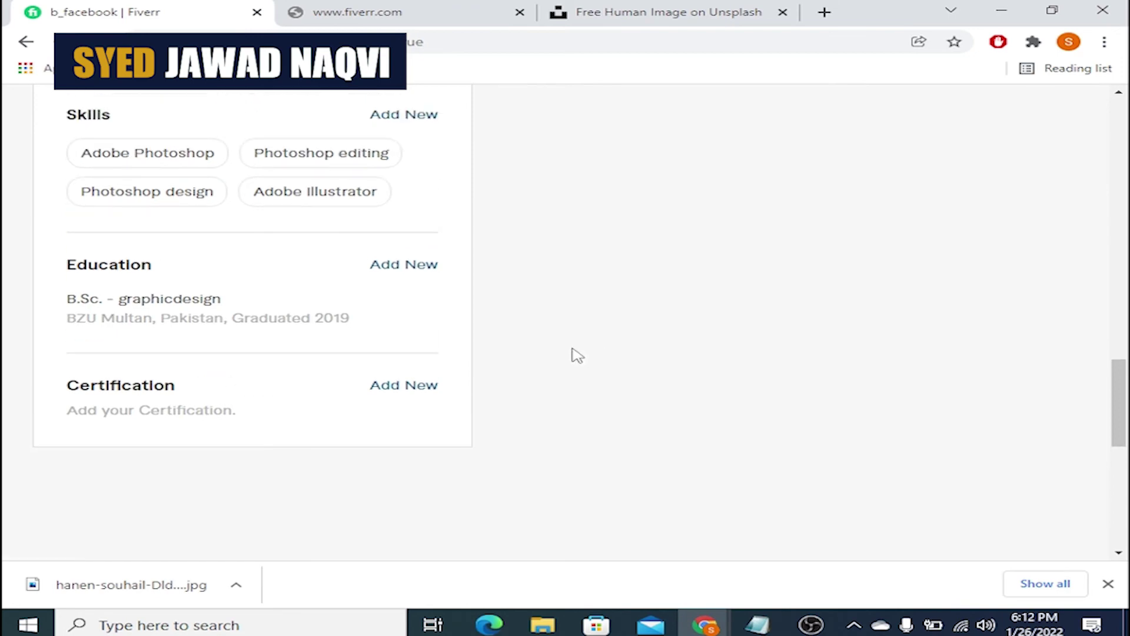
scroll(579, 357, "up", 5)
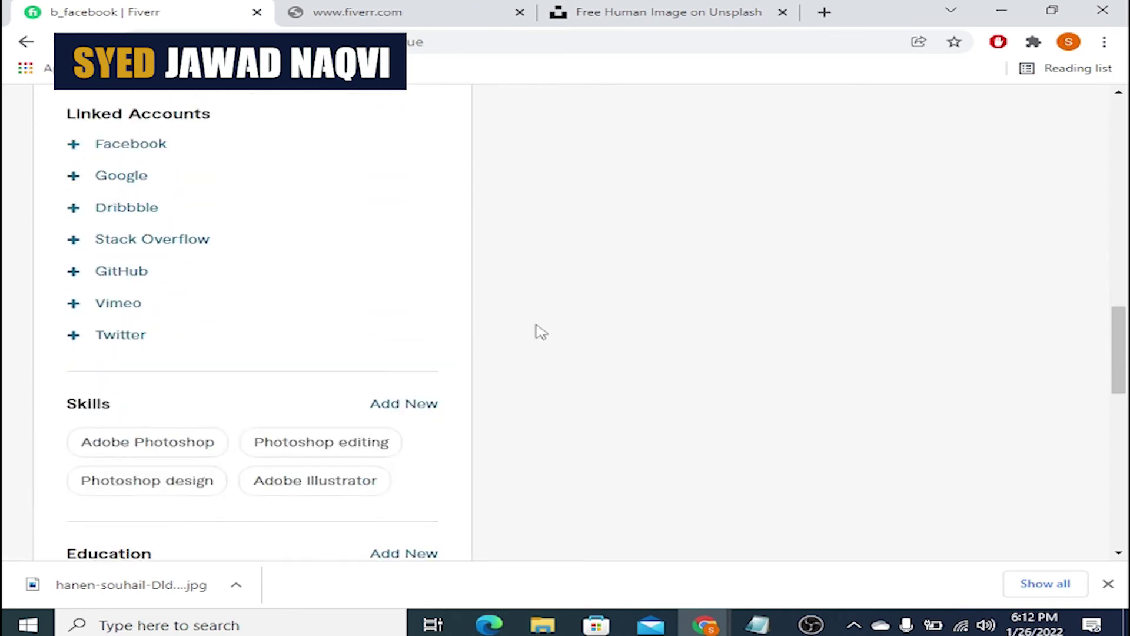
scroll(538, 330, "down", 5)
left_click(419, 387)
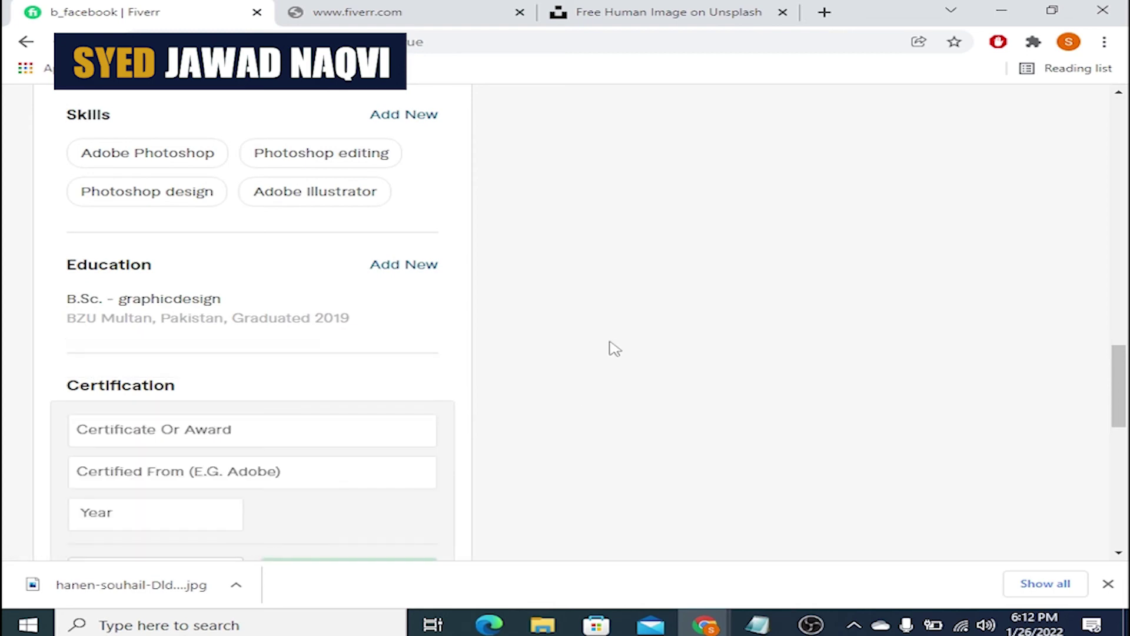
scroll(606, 356, "down", 2)
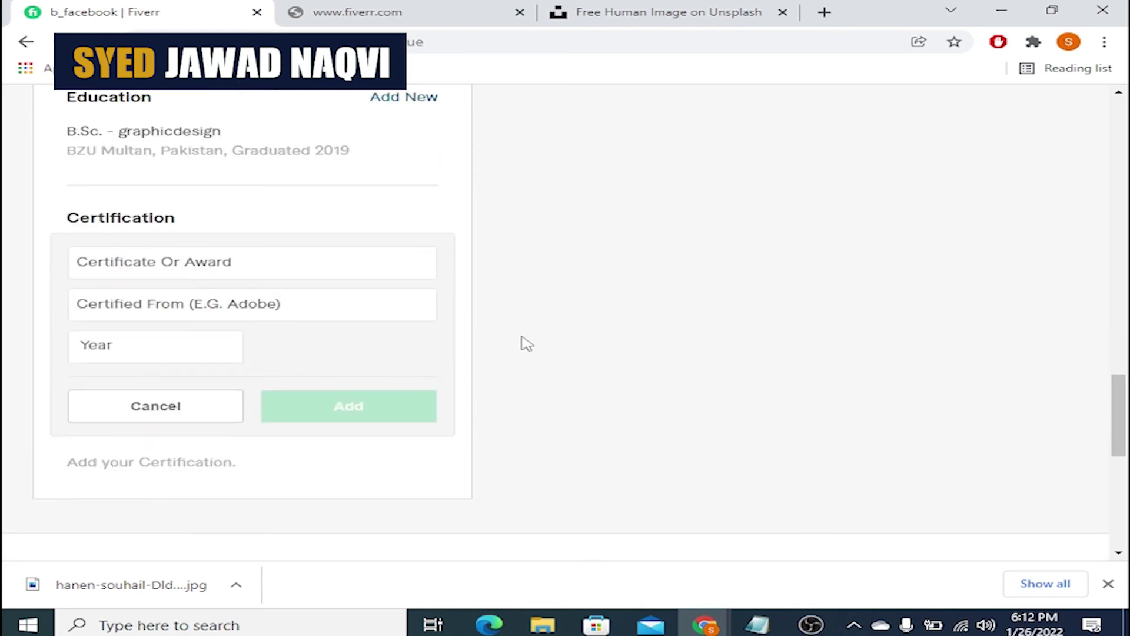
scroll(528, 338, "down", 1)
left_click(215, 178)
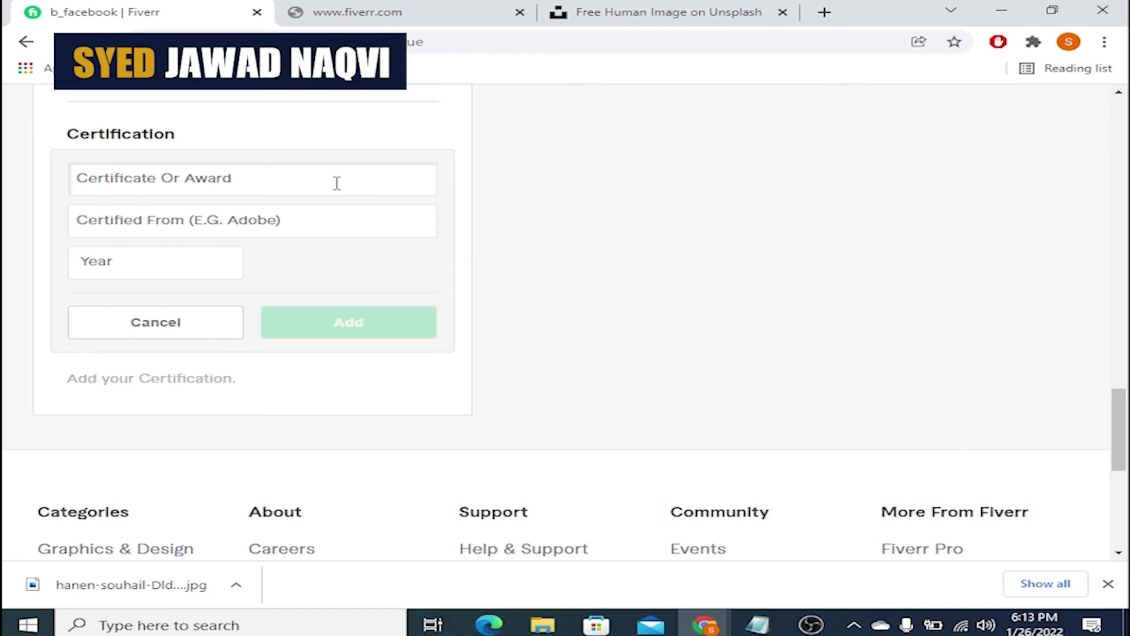
- Open the Extreme Commerce VBC site in a new browser tab and look through its course categories
left_click(824, 12)
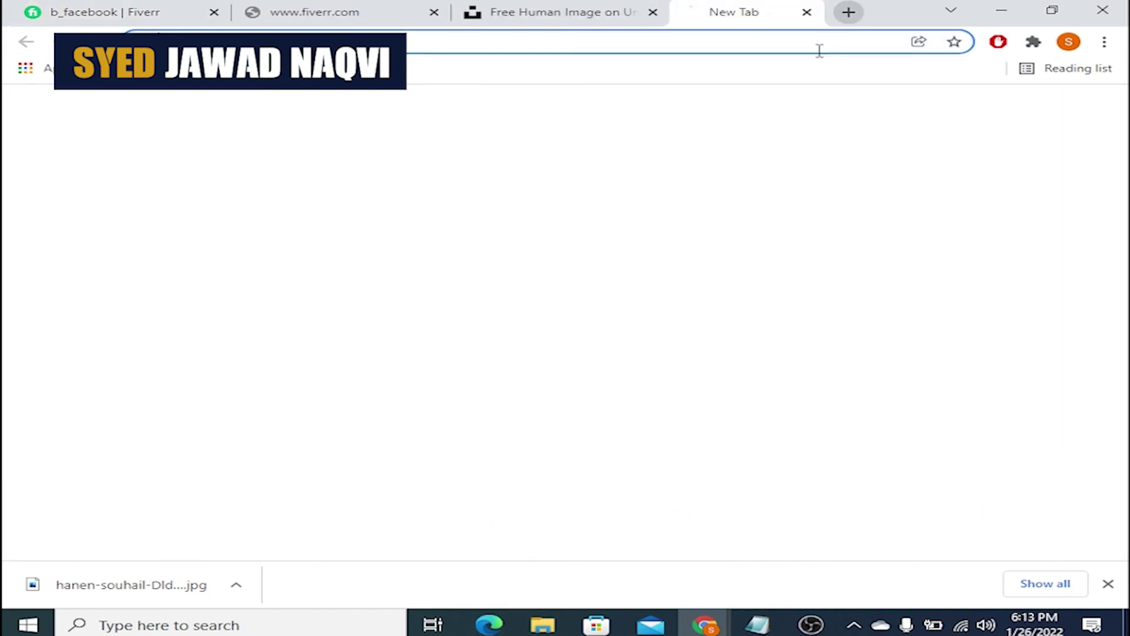
type("extreme")
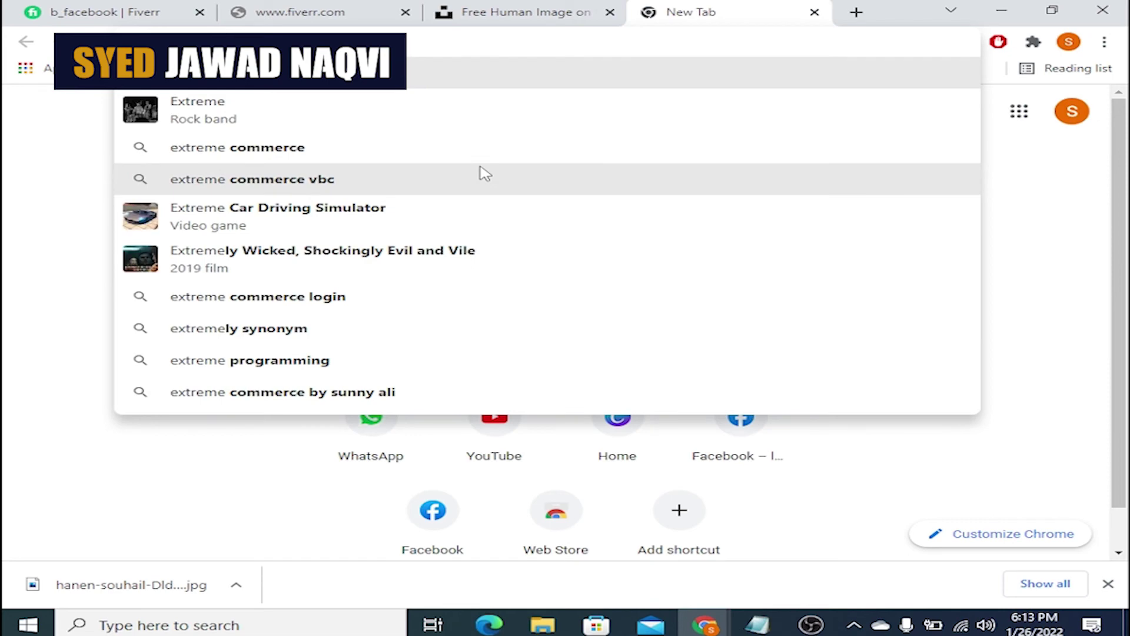
left_click(413, 179)
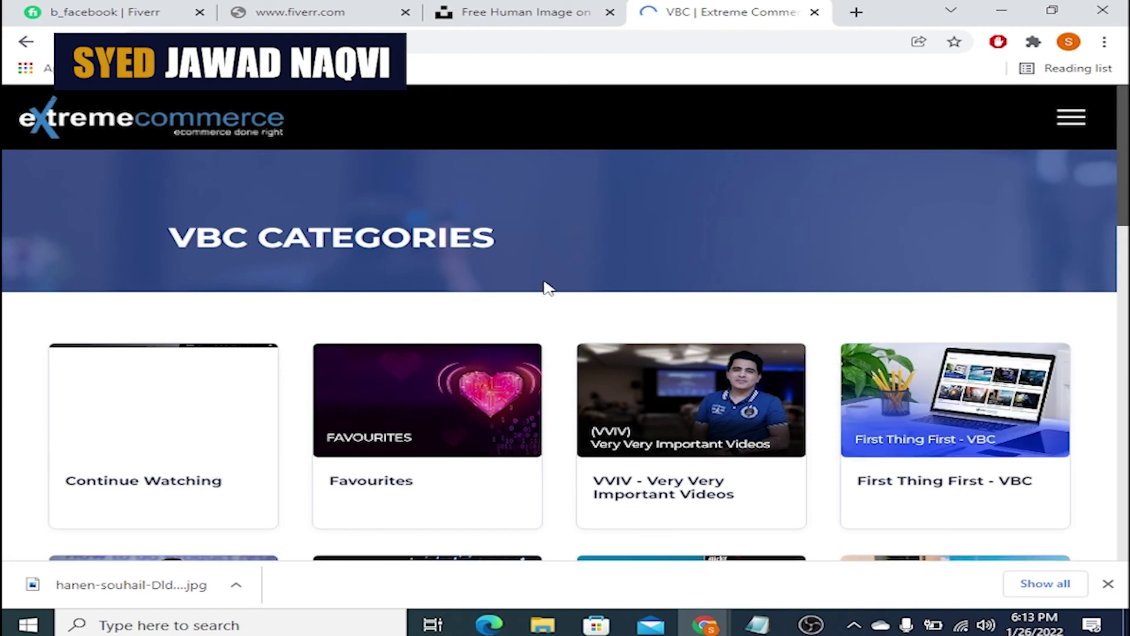
scroll(554, 291, "down", 5)
scroll(558, 294, "down", 8)
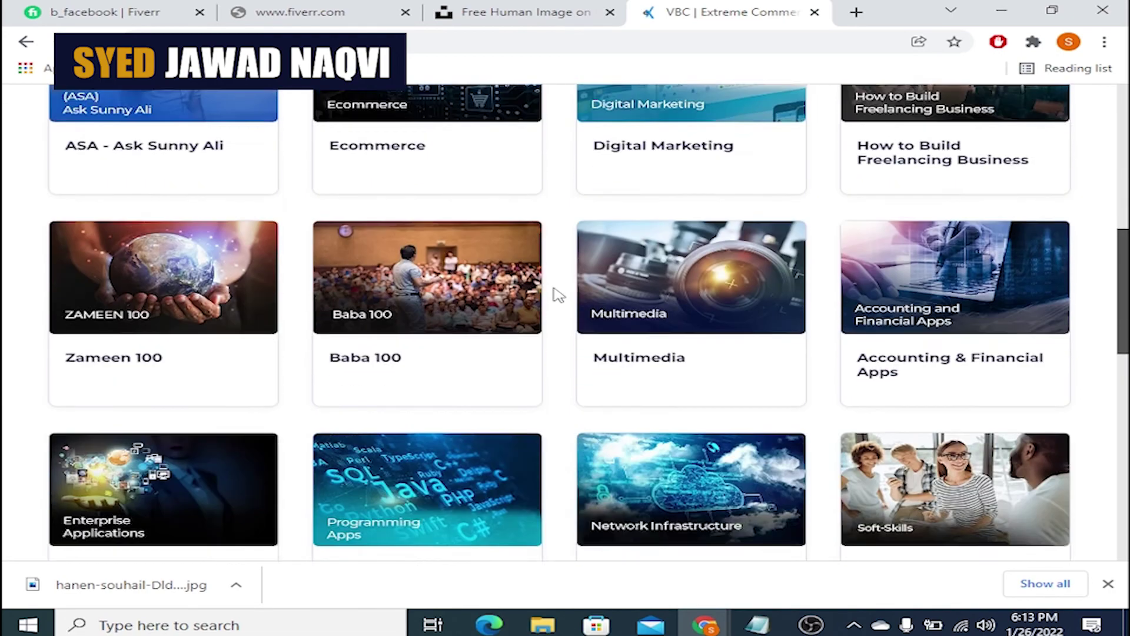
scroll(558, 294, "up", 12)
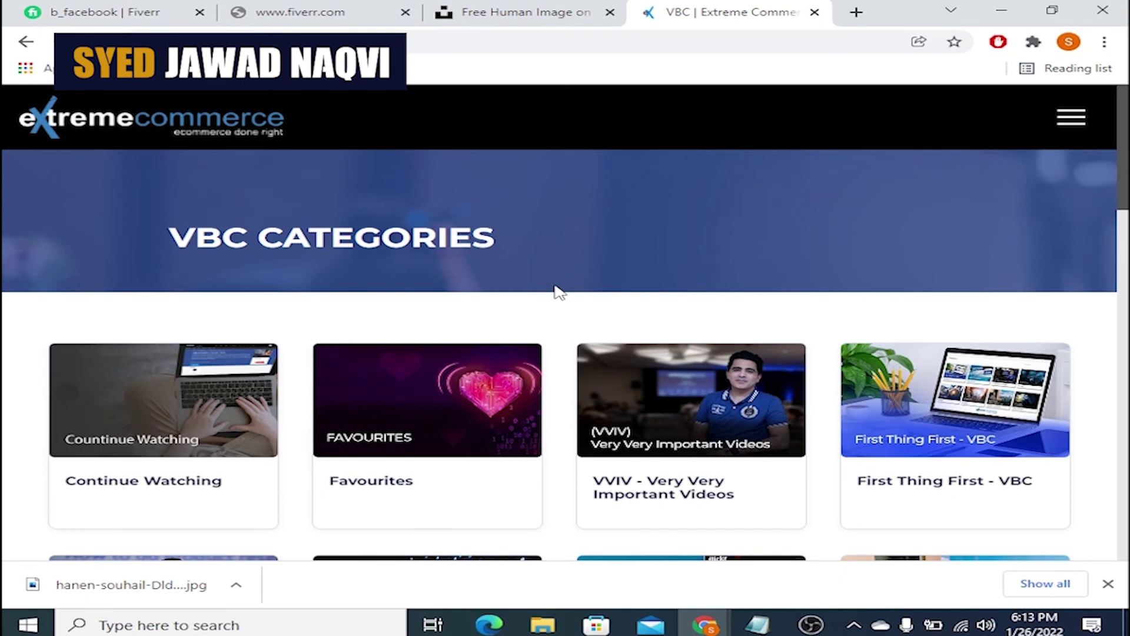
- Search the web for "enablers" in a new tab and open the enablers.org website
key("ctrl+t")
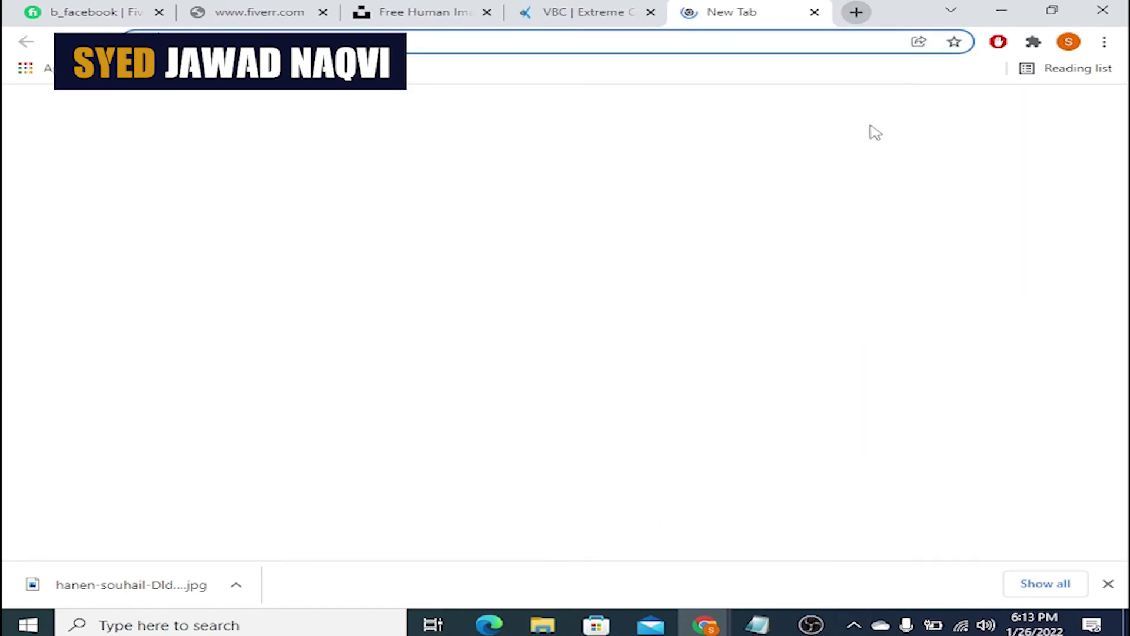
type("e")
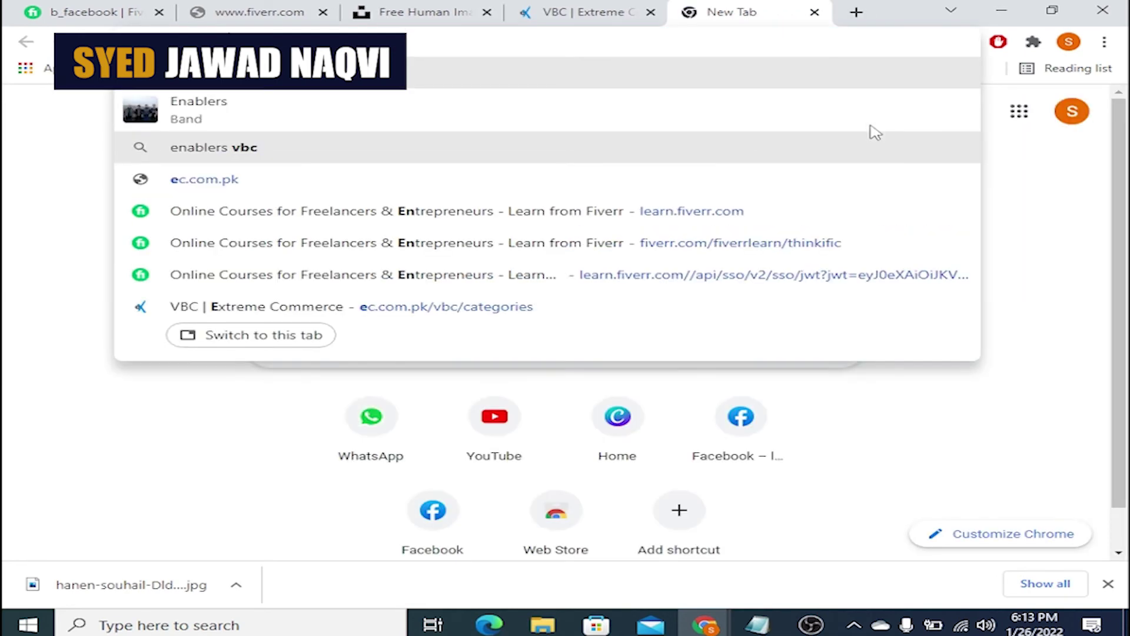
left_click(871, 124)
scroll(119, 323, "down", 1)
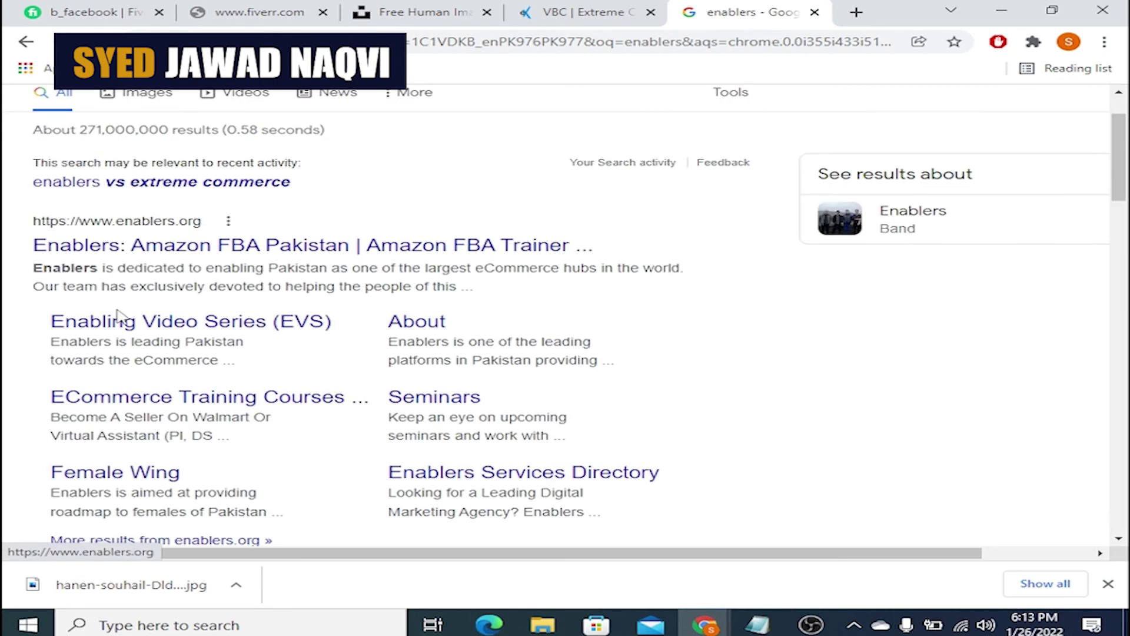
left_click(177, 247)
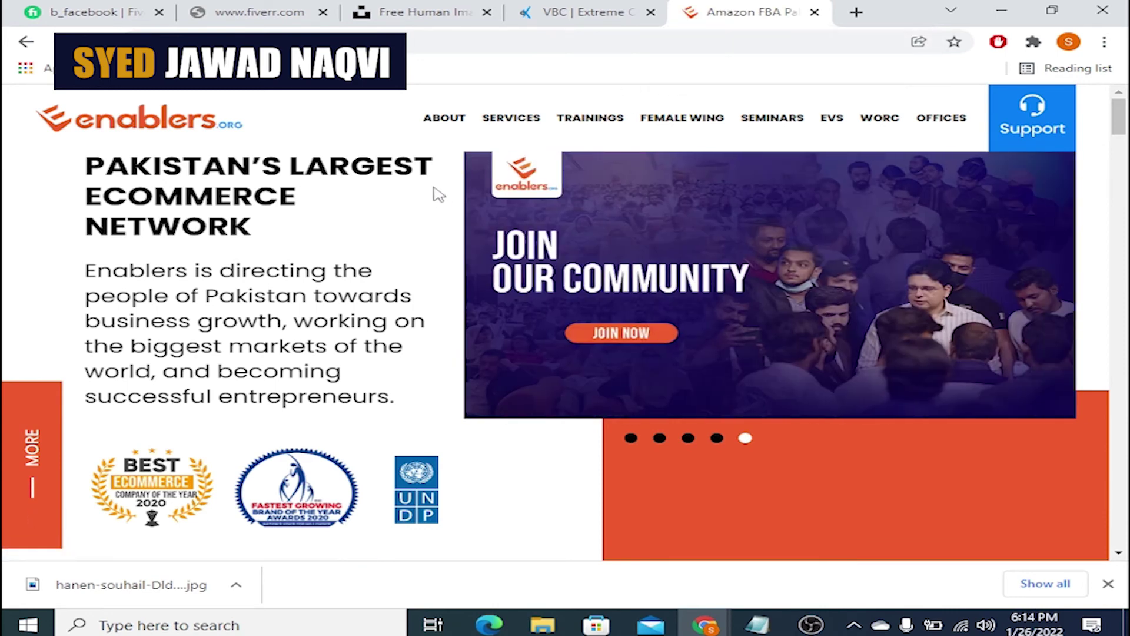
- Close the Extreme Commerce and Enablers tabs and return to the certification form on the Fiverr profile
left_click(650, 12)
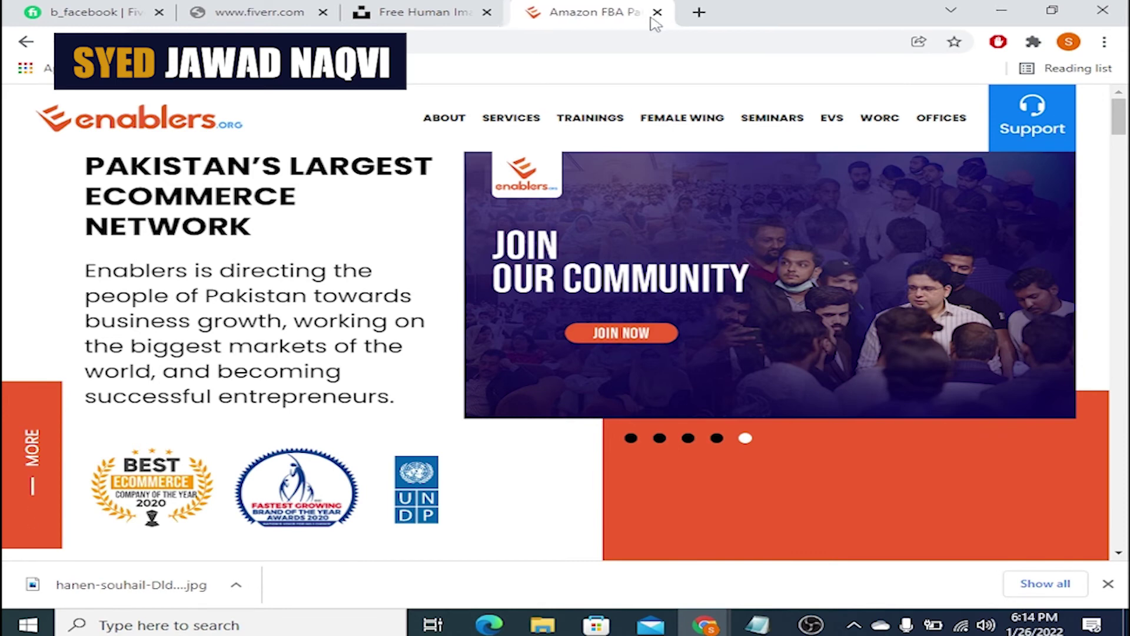
left_click(650, 13)
left_click(310, 11)
left_click(127, 18)
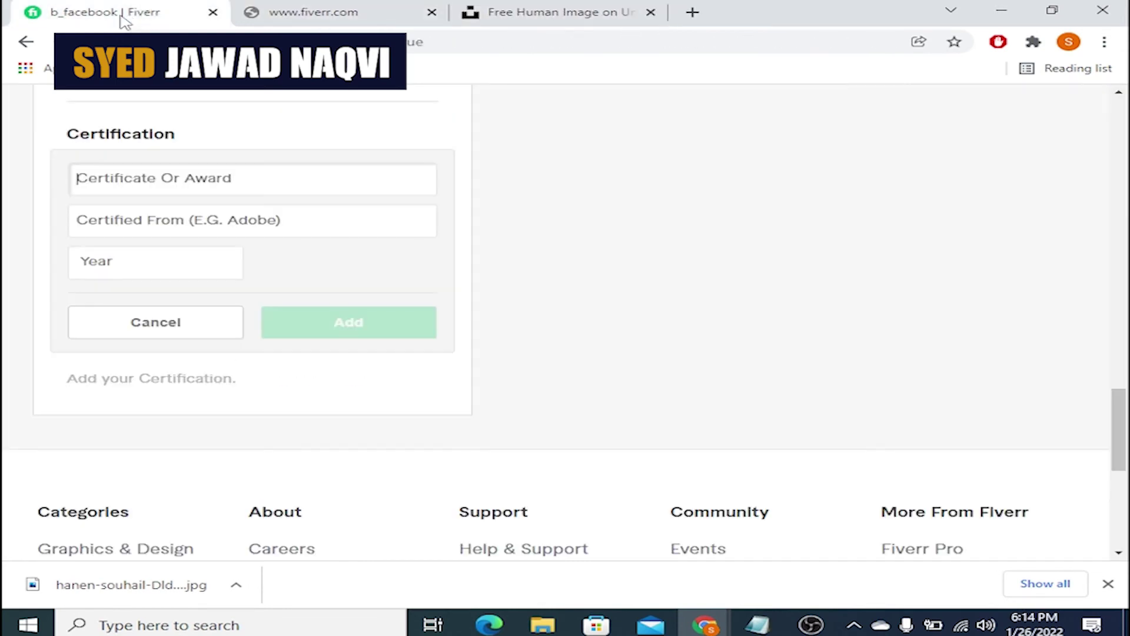
- Cancel the certification entry and start creating a new Gig from the profile page
scroll(275, 259, "up", 2)
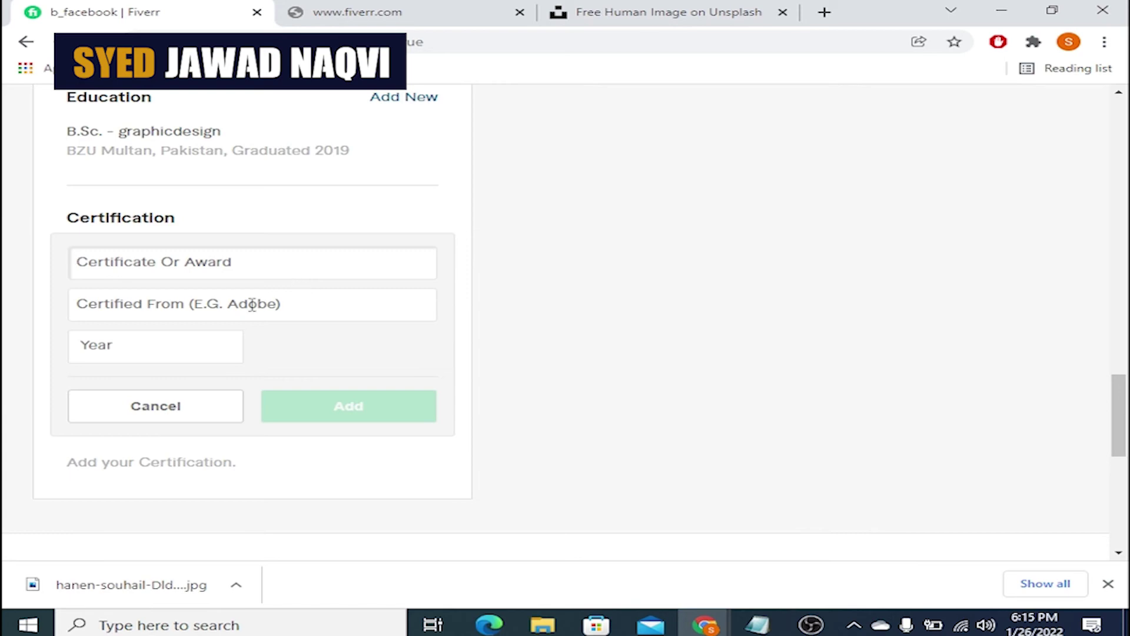
left_click(196, 405)
scroll(613, 294, "up", 10)
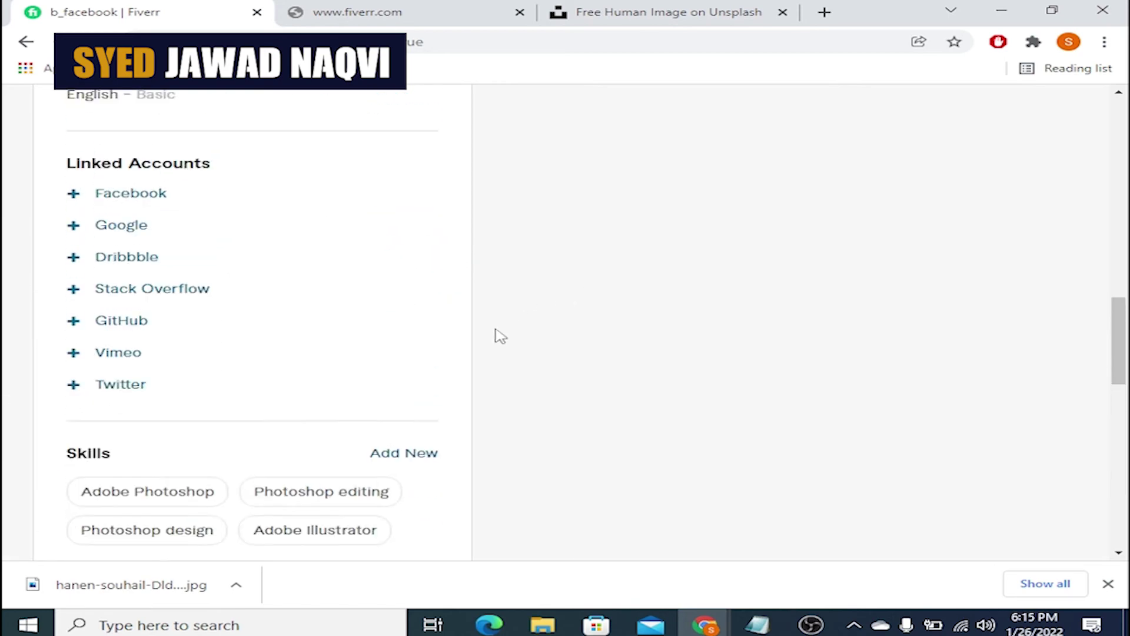
scroll(494, 338, "up", 8)
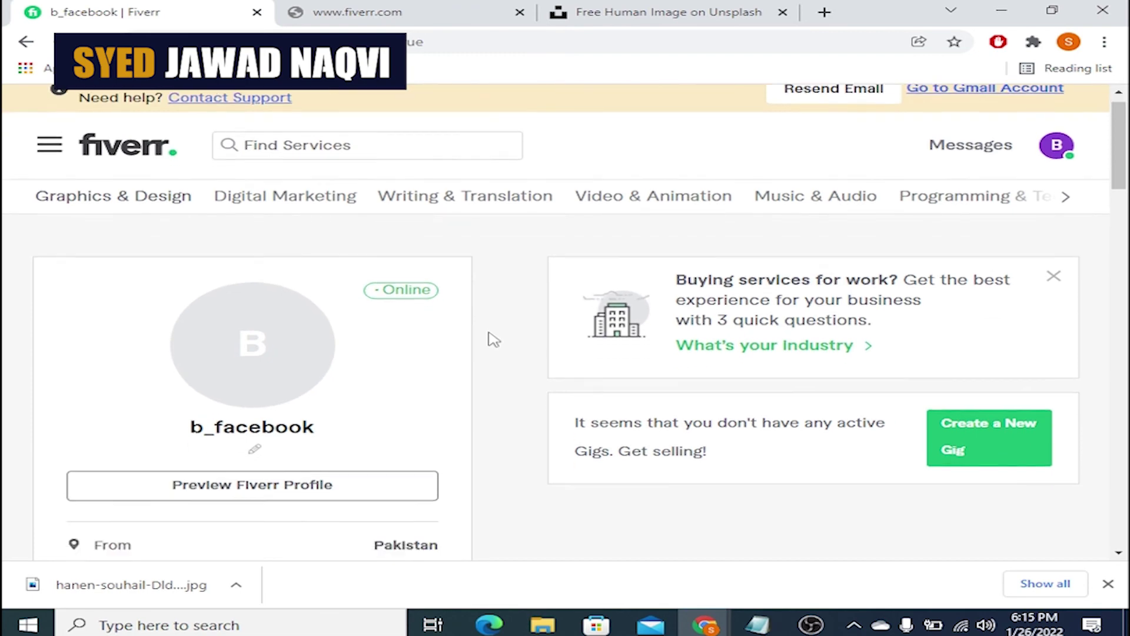
scroll(493, 339, "down", 1)
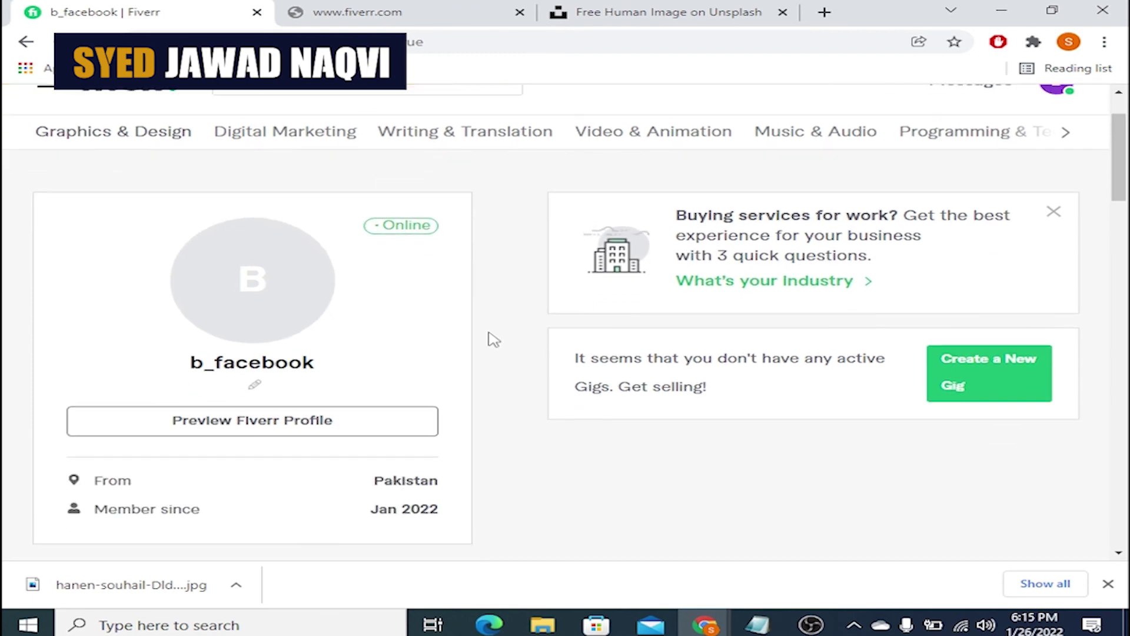
left_click(1005, 380)
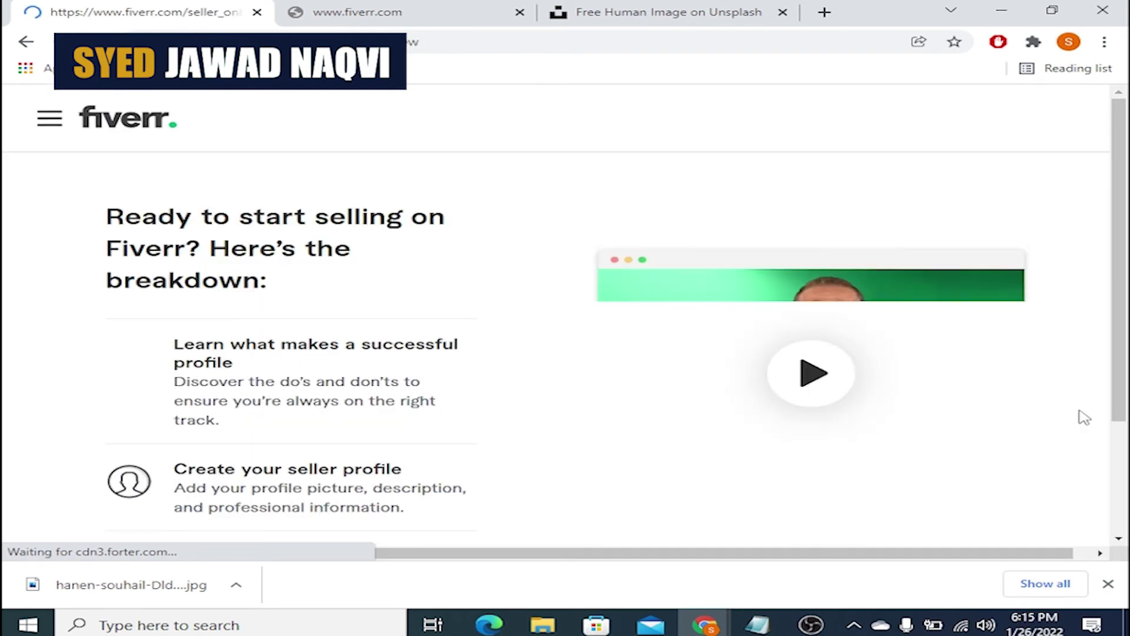
- Review the breakdown for starting to sell on Fiverr and continue to the tips for a successful profile
left_click(811, 624)
left_click(811, 624)
scroll(701, 438, "down", 3)
scroll(701, 430, "up", 3)
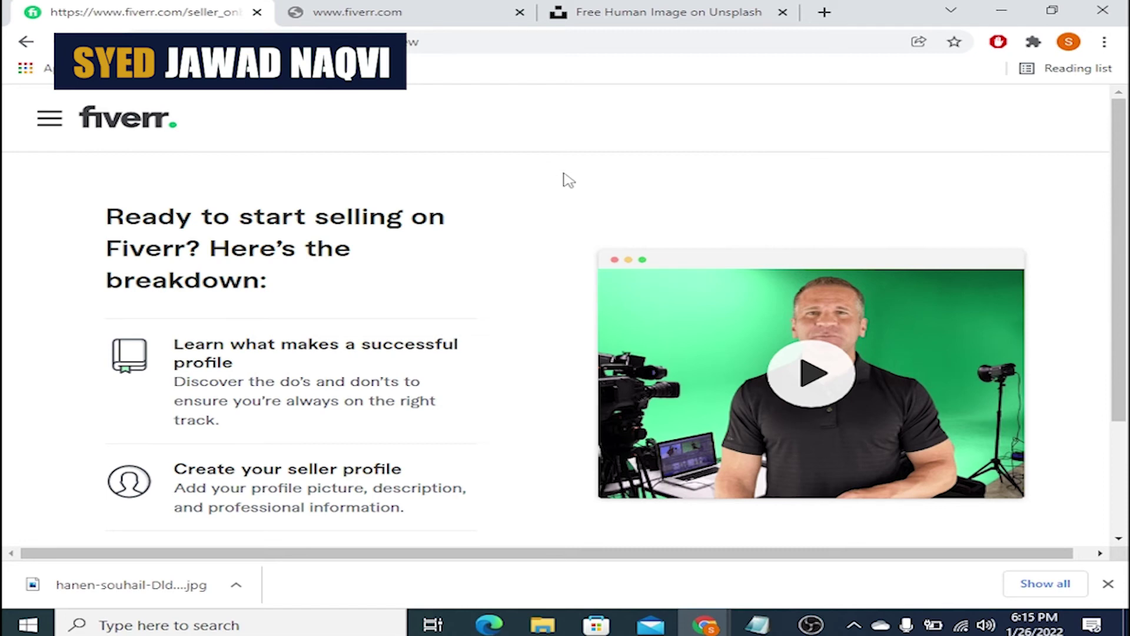
scroll(492, 283, "down", 3)
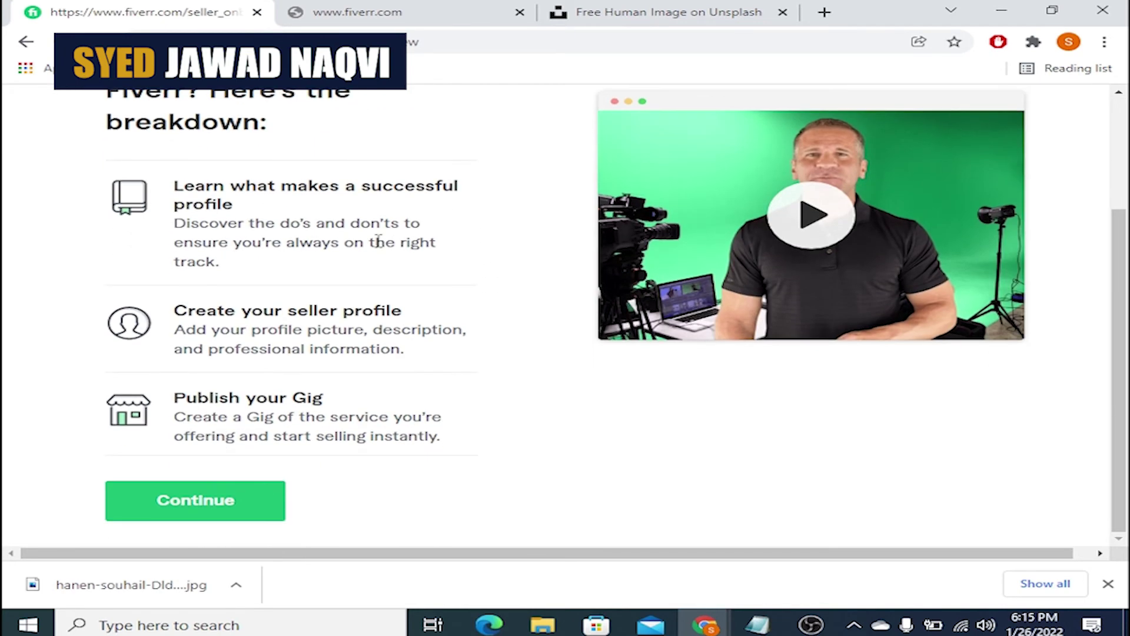
left_click(200, 510)
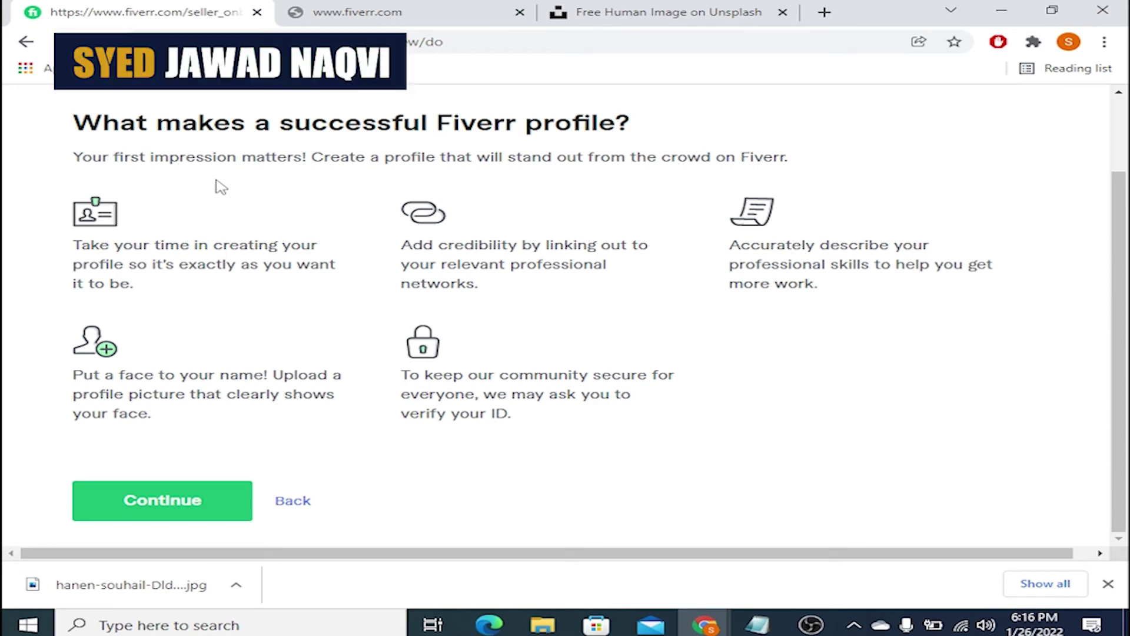
- Read the first-impression advice, check the "banner" search results in the other Fiverr tab, and return to the profile tips
left_click_drag(74, 155, 308, 158)
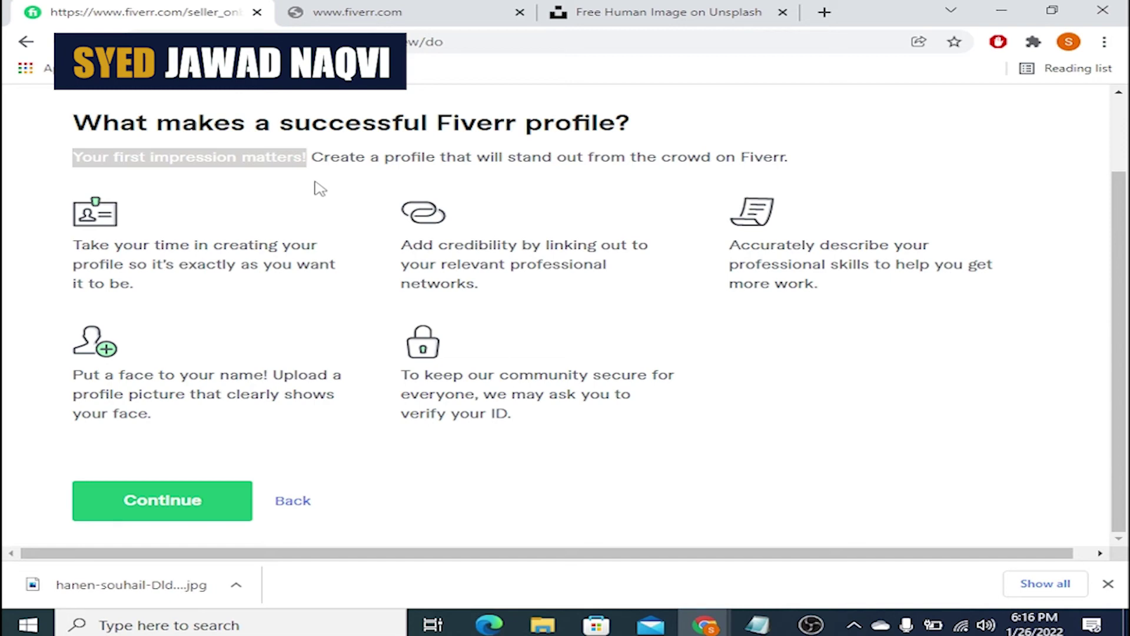
left_click_drag(312, 156, 787, 179)
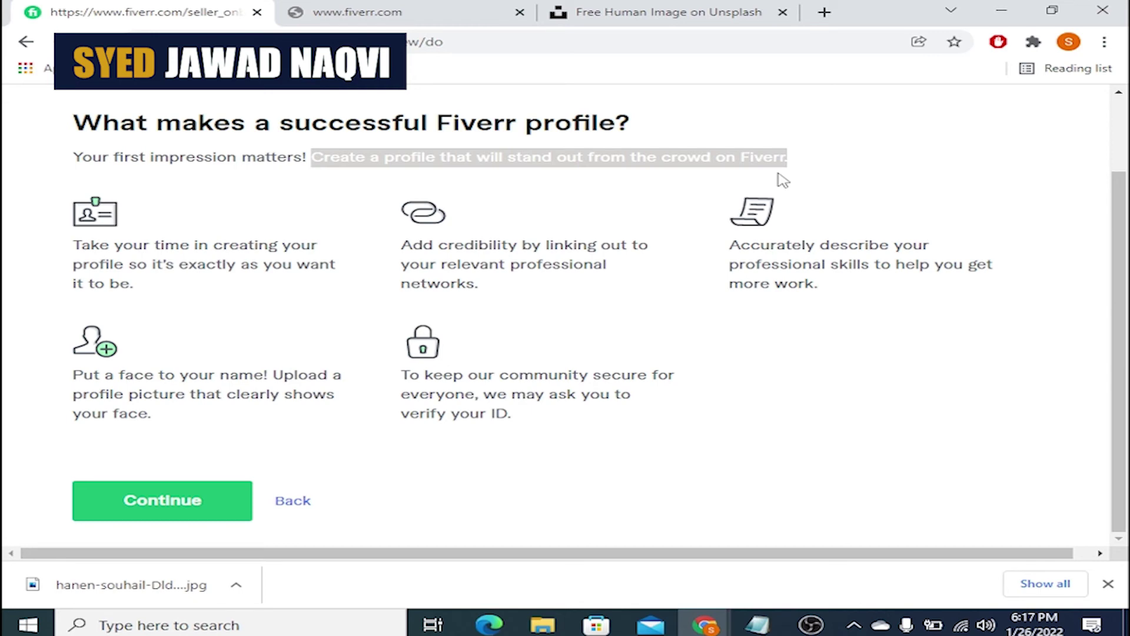
left_click(376, 12)
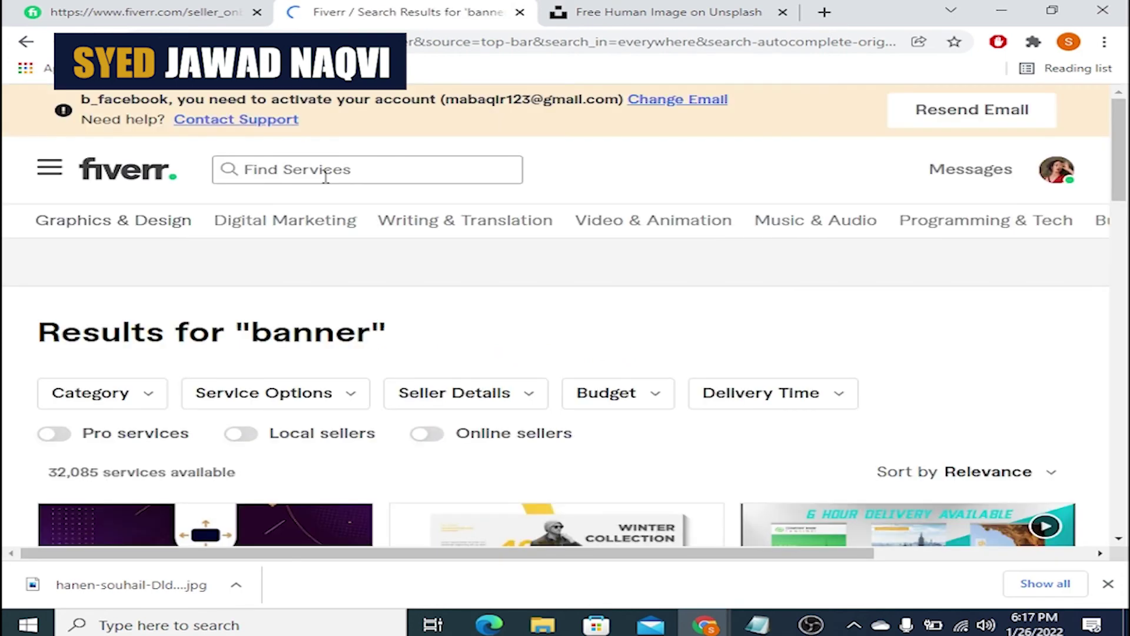
scroll(281, 257, "down", 4)
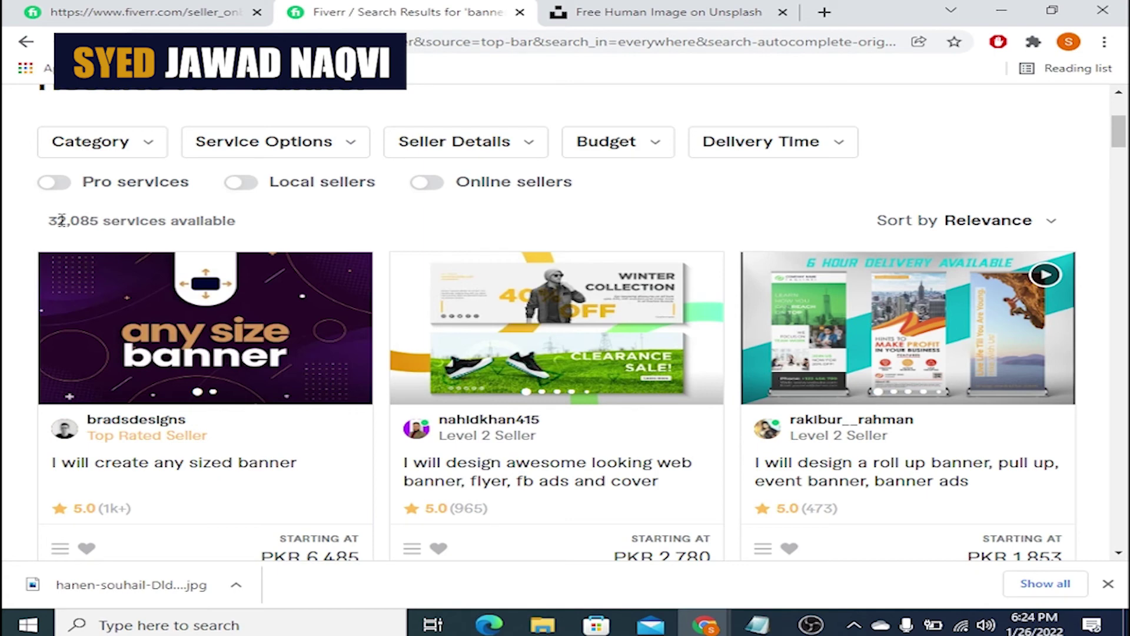
left_click(108, 8)
left_click(360, 286)
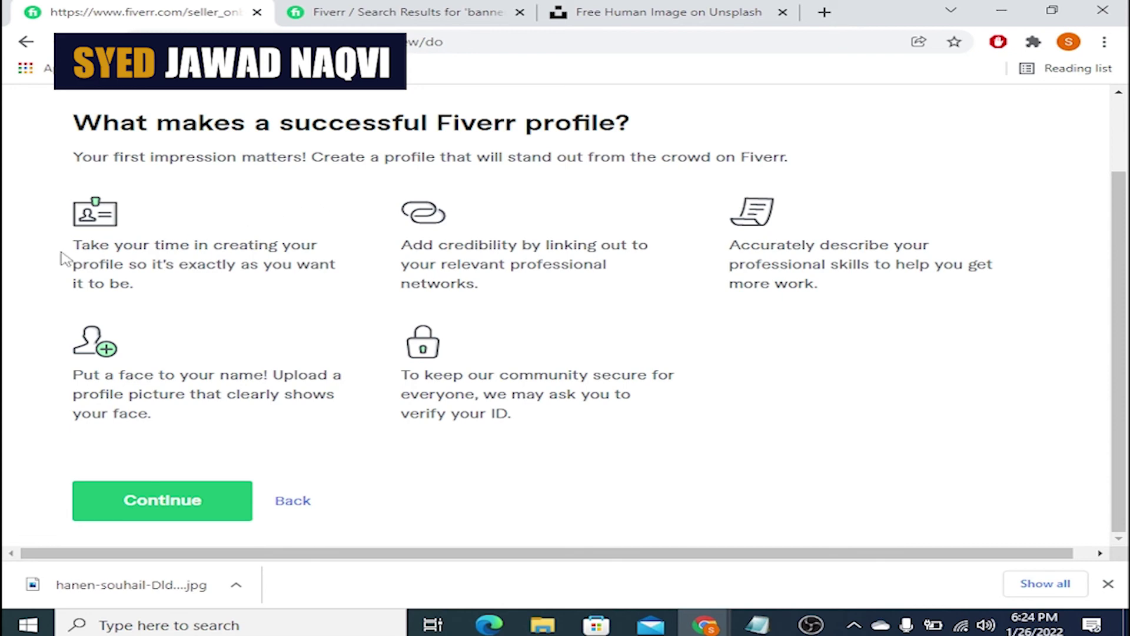
- Read the tips on taking time and linking professional networks, and continue to the page on things to steer clear of
left_click_drag(72, 246, 172, 293)
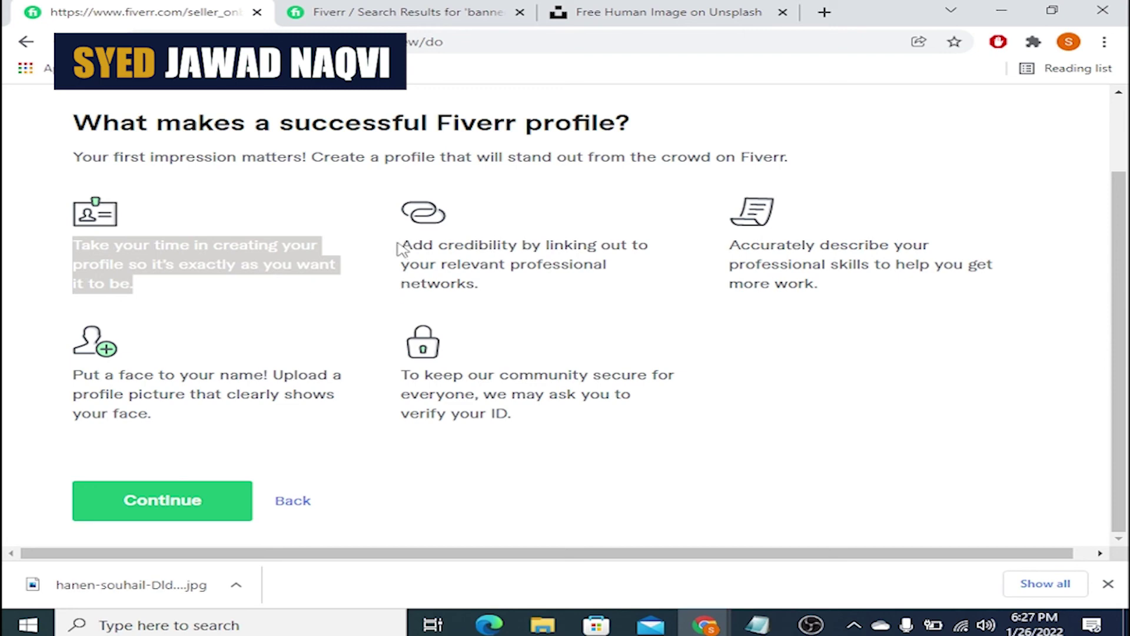
left_click_drag(402, 245, 476, 280)
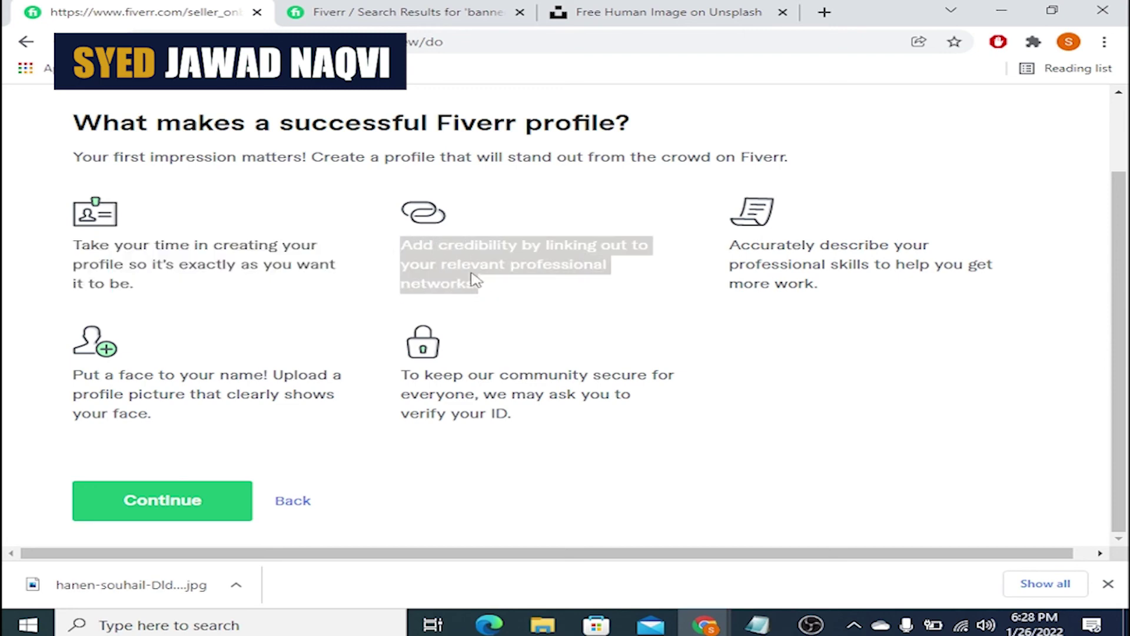
left_click(476, 280)
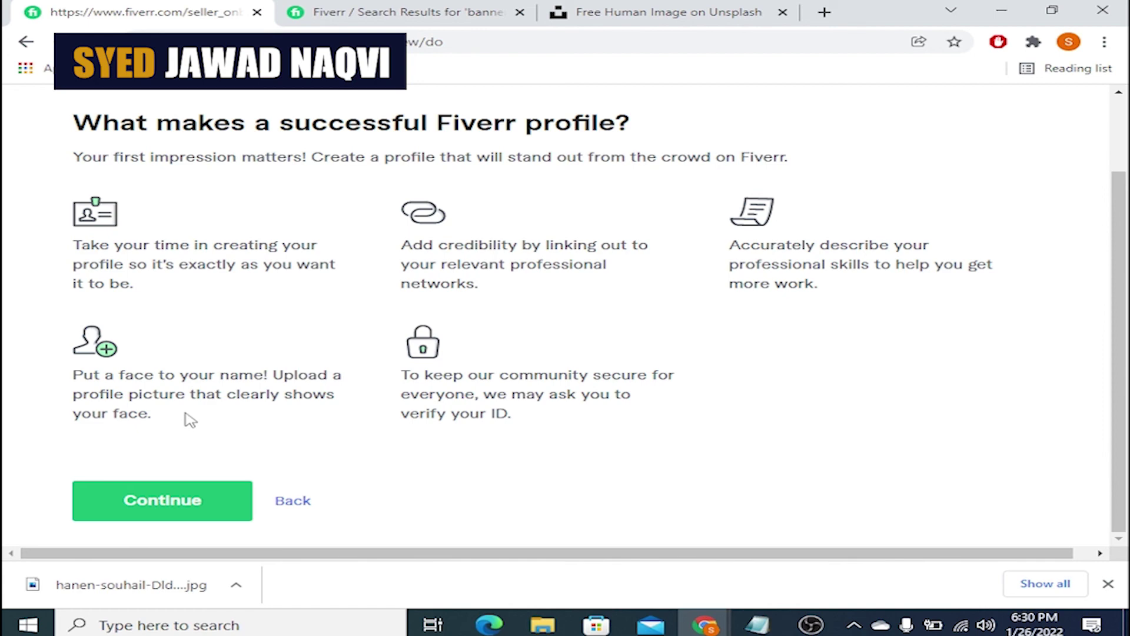
left_click(131, 498)
scroll(61, 378, "up", 2)
scroll(59, 377, "down", 2)
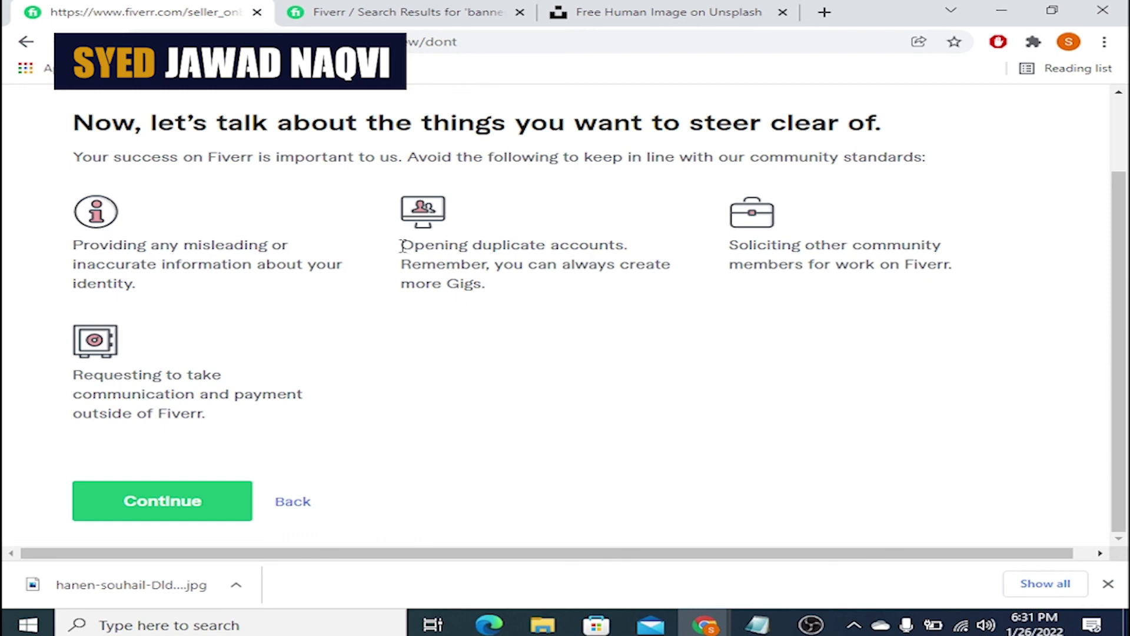
- Read the rules on duplicate accounts and soliciting community members, and continue to the Personal Info form
left_click_drag(401, 245, 634, 251)
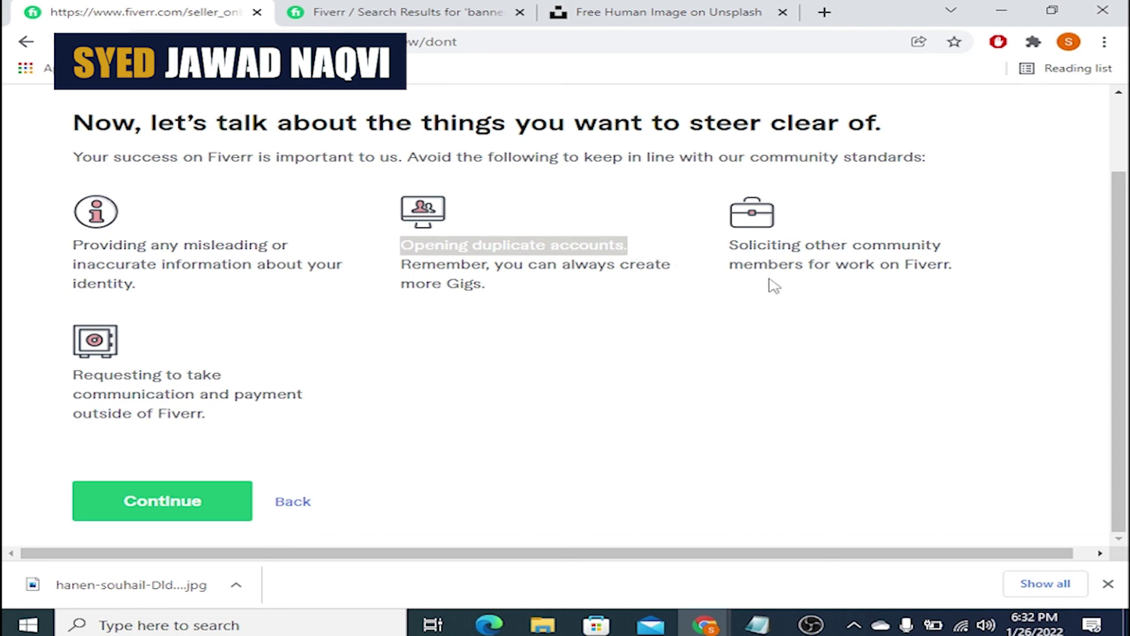
left_click_drag(949, 263, 731, 248)
left_click(744, 259)
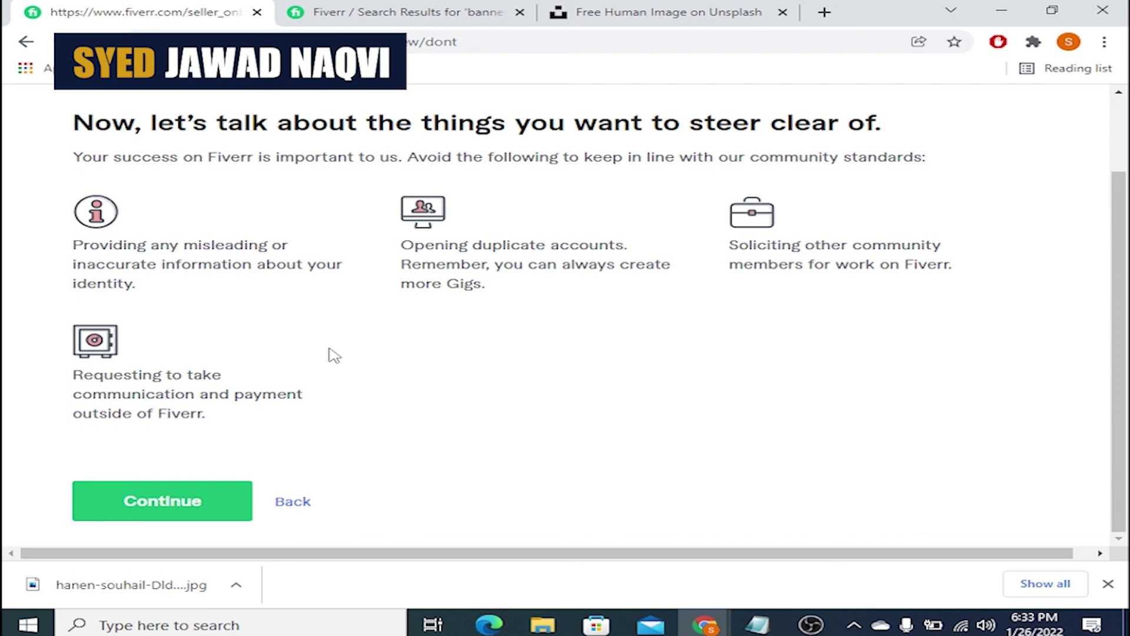
left_click(144, 500)
- Fill in the seller's first and last name in the Personal Info form
scroll(232, 386, "down", 1)
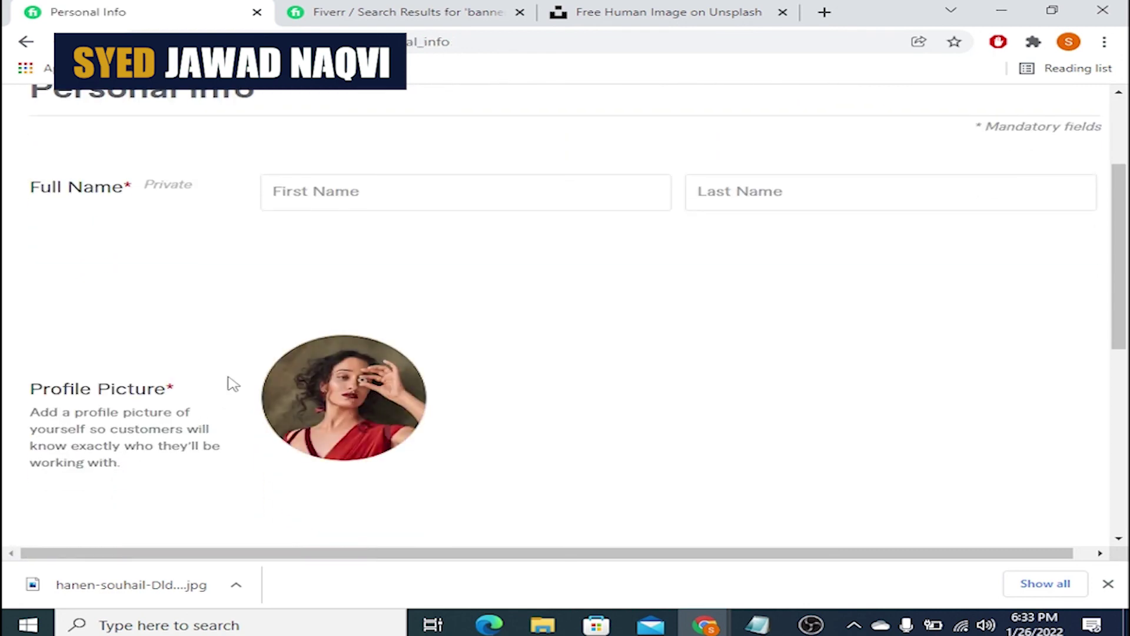
scroll(233, 388, "up", 1)
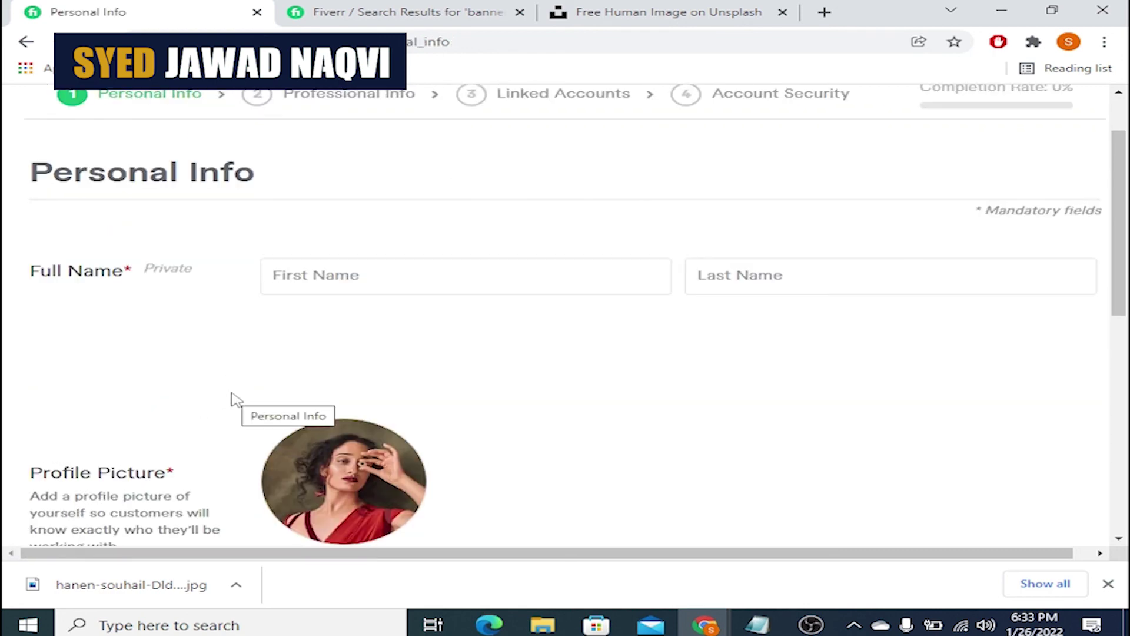
scroll(236, 400, "down", 3)
scroll(235, 400, "up", 4)
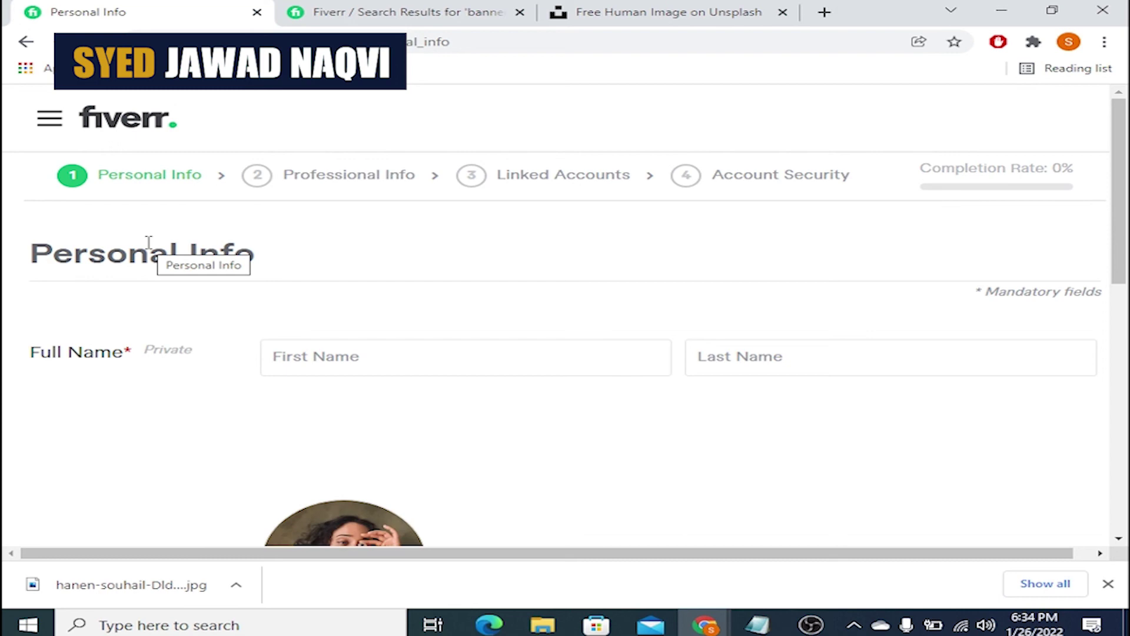
scroll(186, 239, "down", 3)
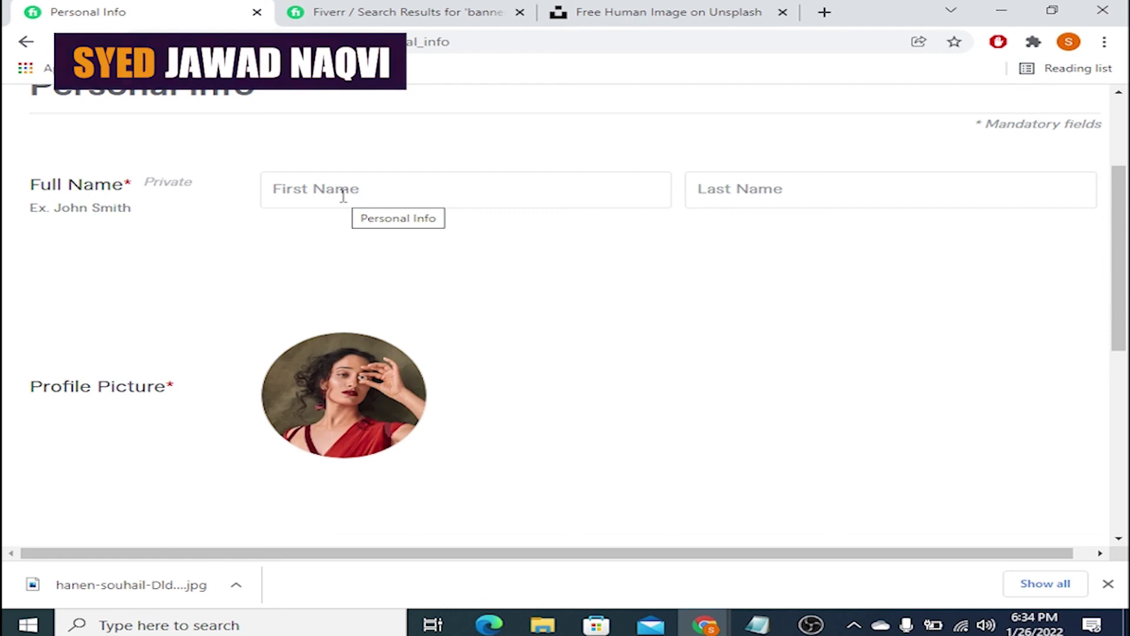
left_click(386, 187)
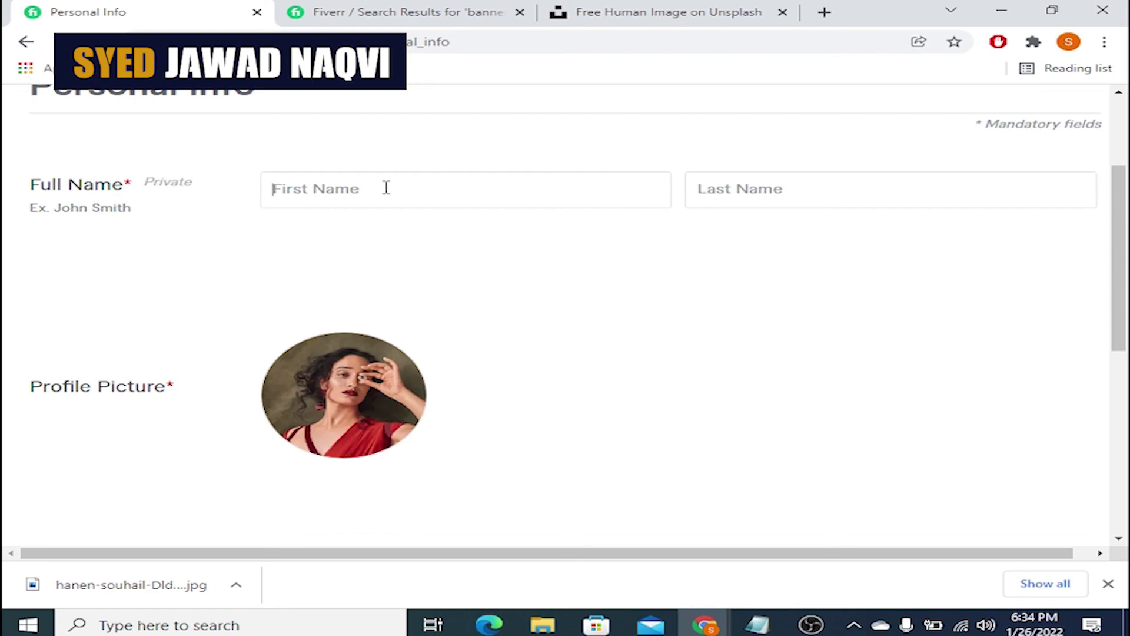
type("Heer")
left_click(698, 203)
type("Ranjha")
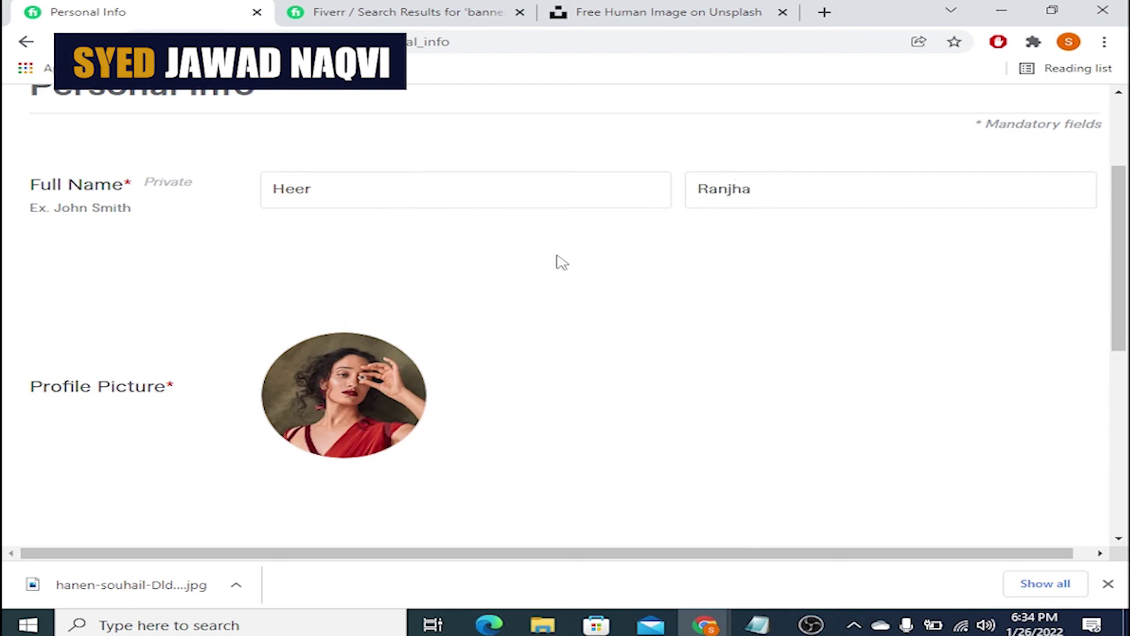
scroll(542, 270, "down", 1)
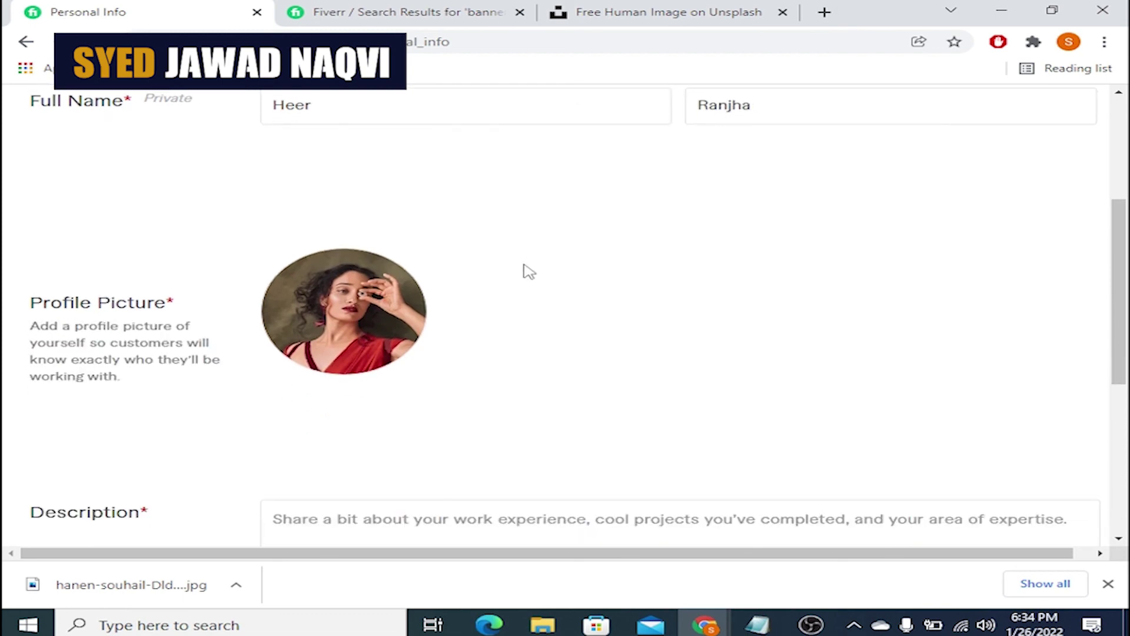
scroll(527, 271, "down", 1)
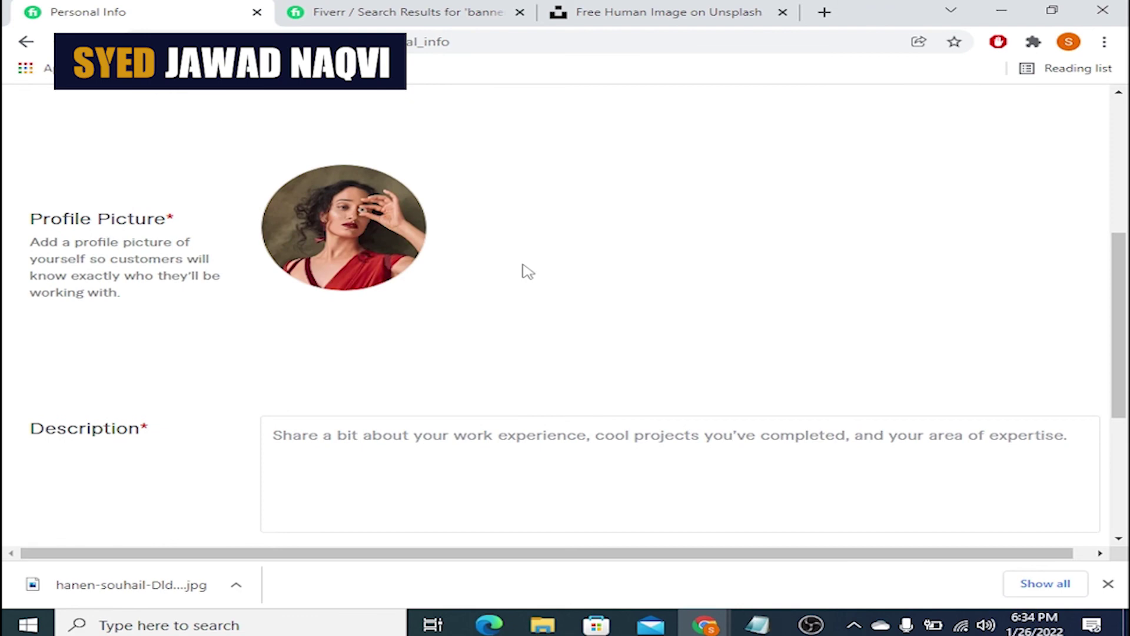
scroll(528, 272, "down", 1)
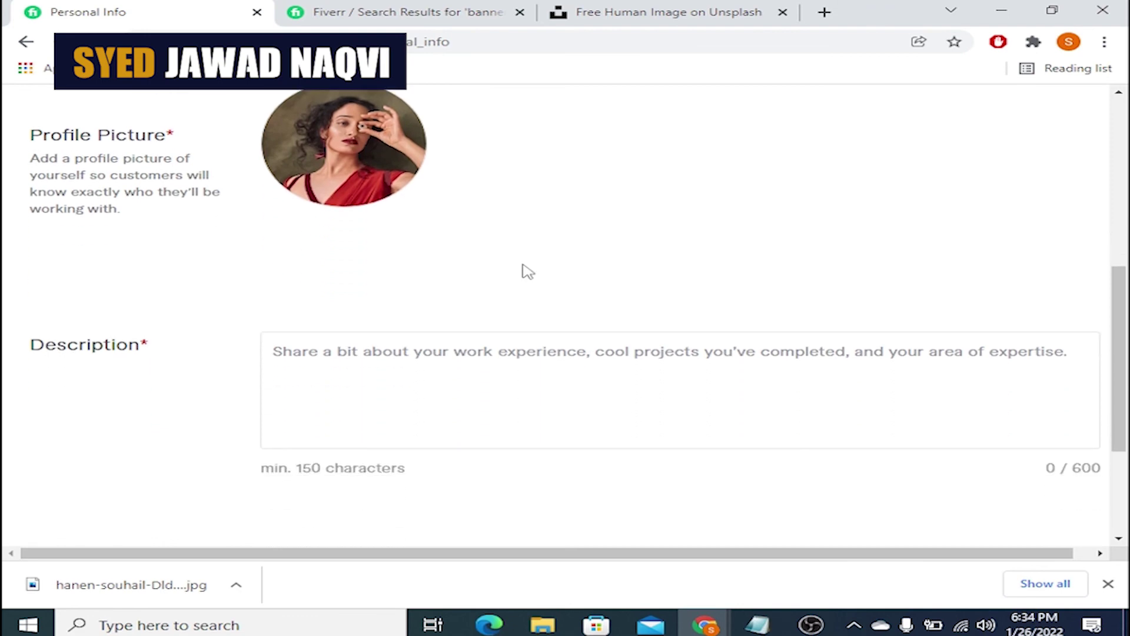
scroll(527, 271, "down", 2)
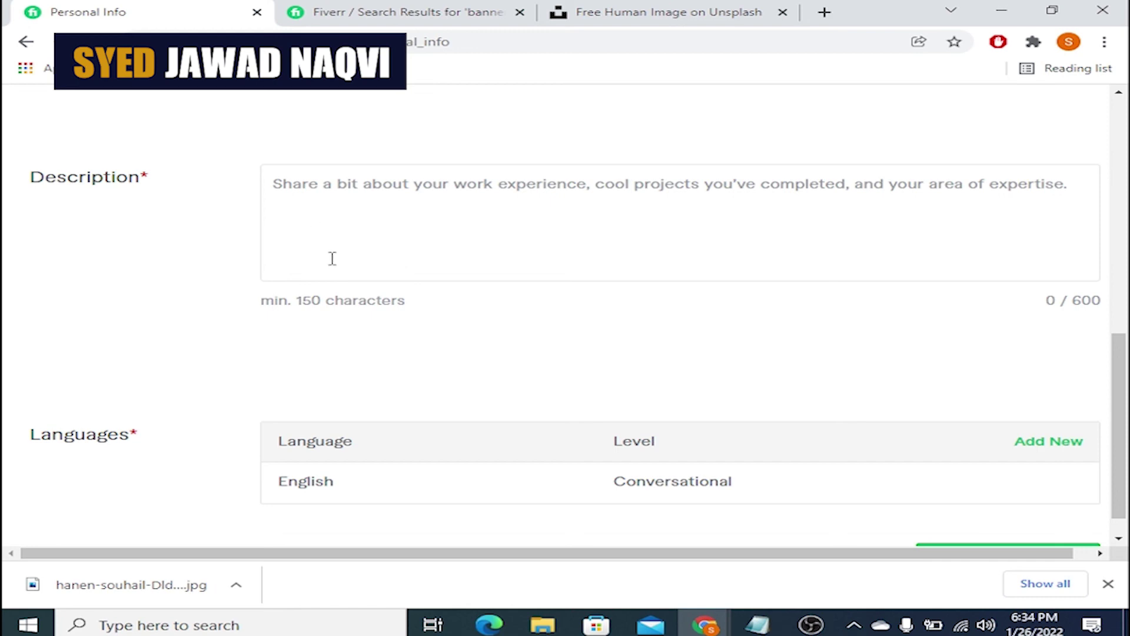
left_click_drag(295, 299, 319, 298)
left_click(337, 242)
type("a")
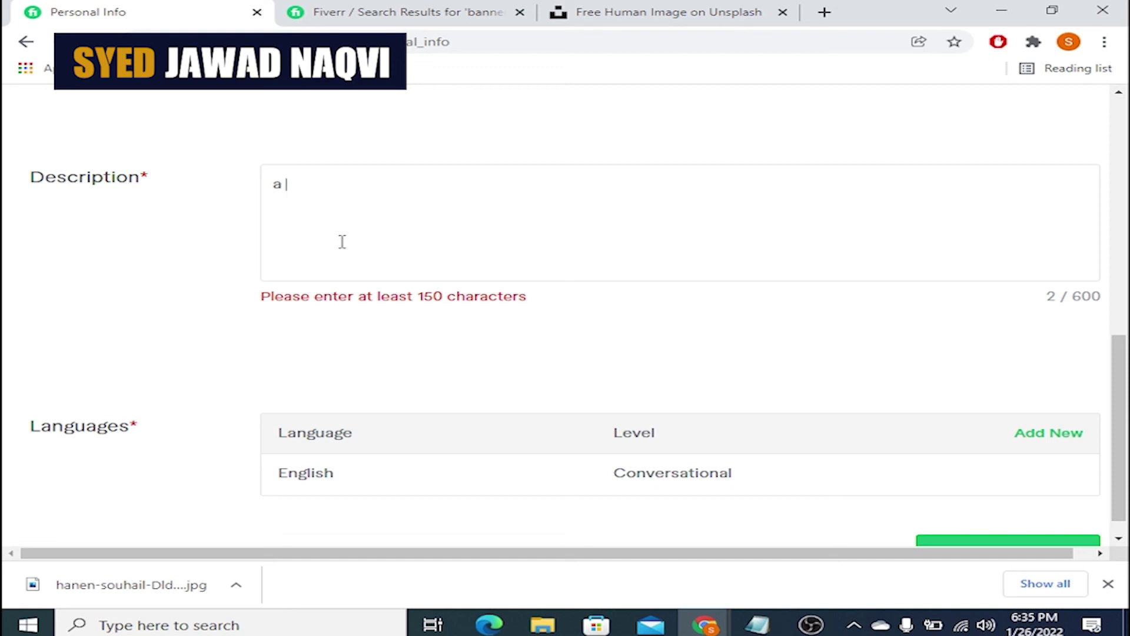
key("ctrl+a")
key("BackSpace")
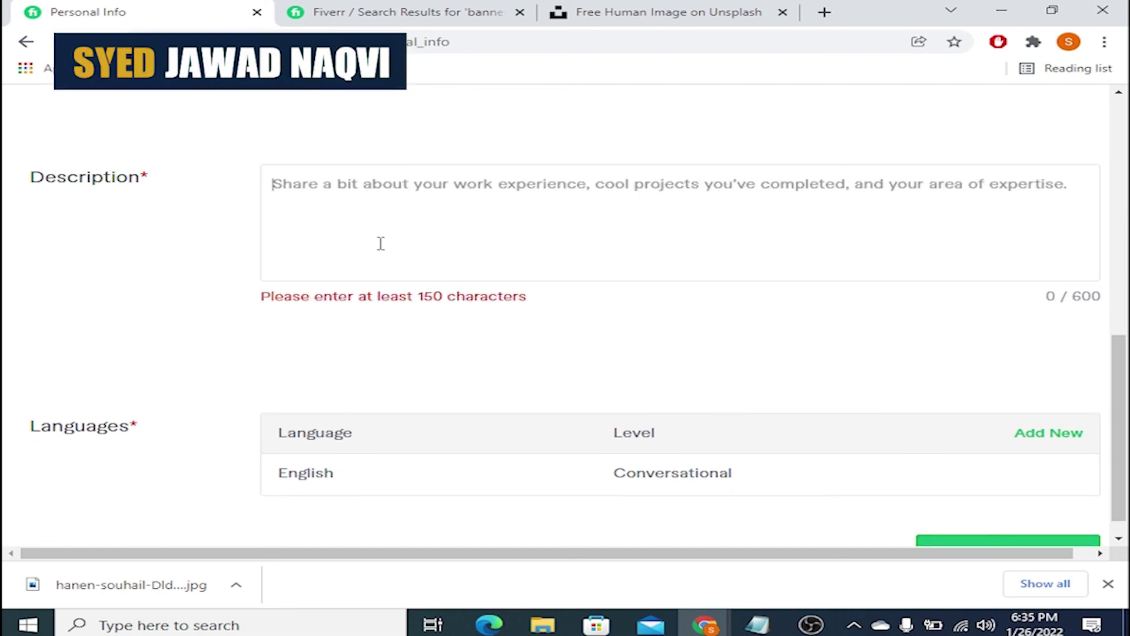
- Search the web for "lorem ipsum" in a new tab, open the Lorem Ipsum site and copy the opening text under "What is Lorem Ipsum?"
left_click(827, 13)
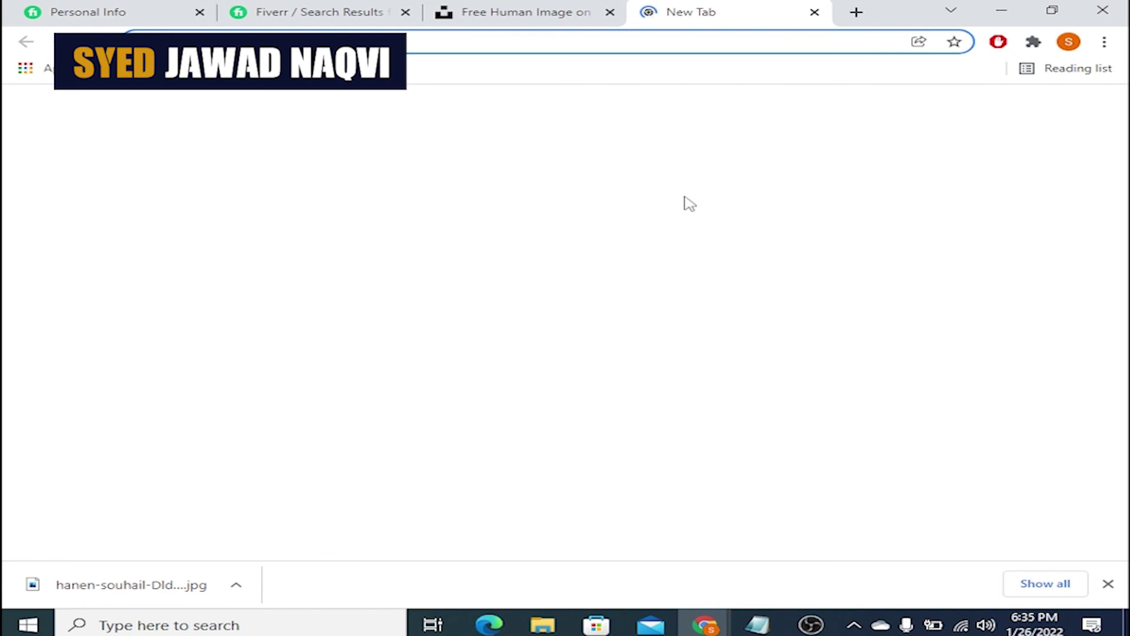
type("lore")
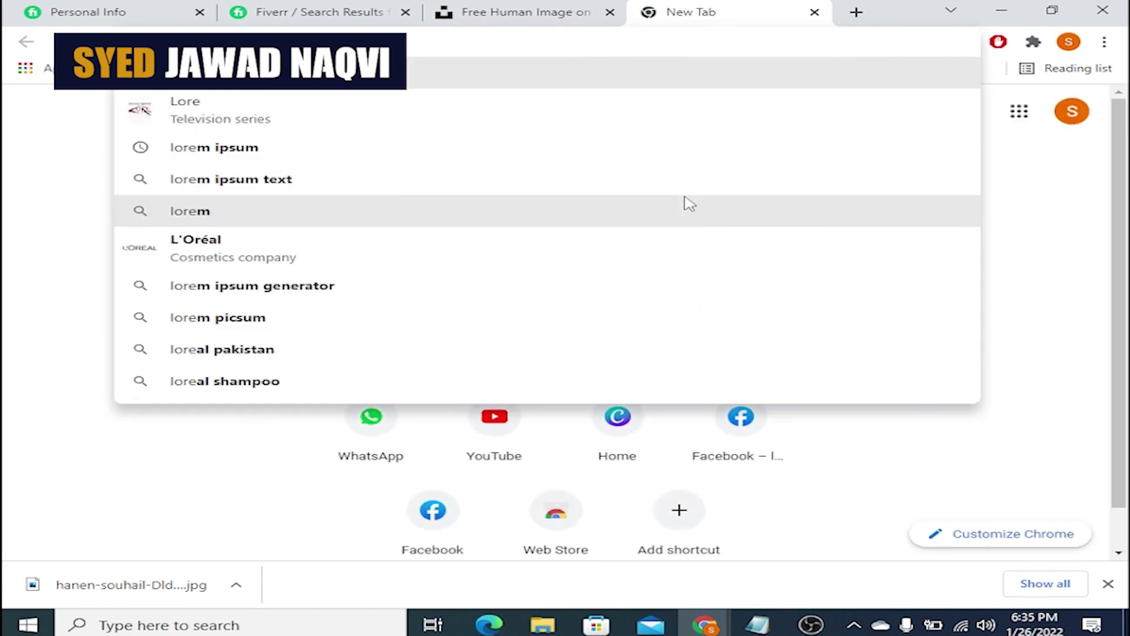
left_click(440, 147)
left_click(368, 269)
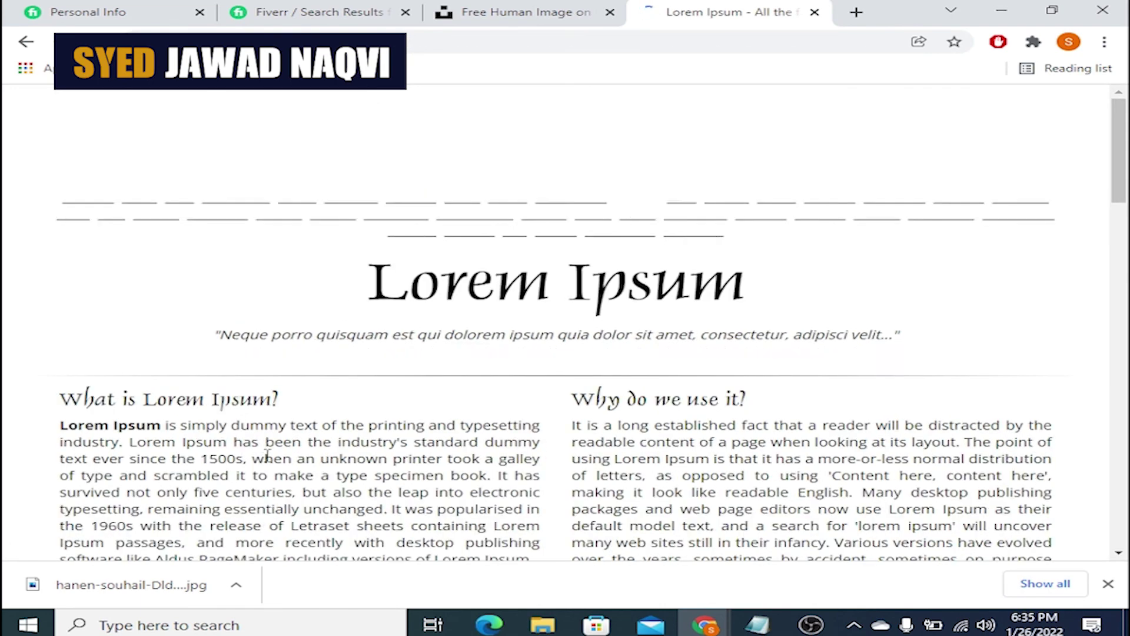
left_click_drag(247, 460, 75, 423)
key("ctrl+c")
- Paste the copied Lorem Ipsum text into the profile Description, end it with a full stop, and continue to Professional Info
left_click(88, 12)
left_click(389, 237)
key("ctrl+v")
key("BackSpace")
type(".")
scroll(539, 276, "down", 1)
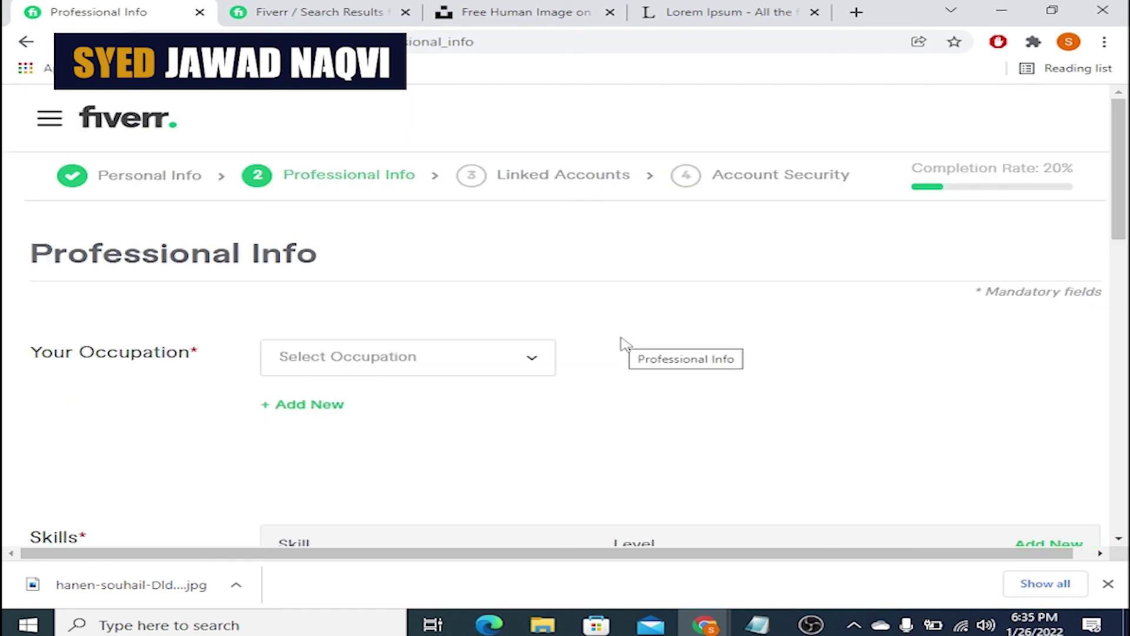
- Set the occupation to Digital Marketing with the years from 2019 to 2022
scroll(537, 313, "down", 1)
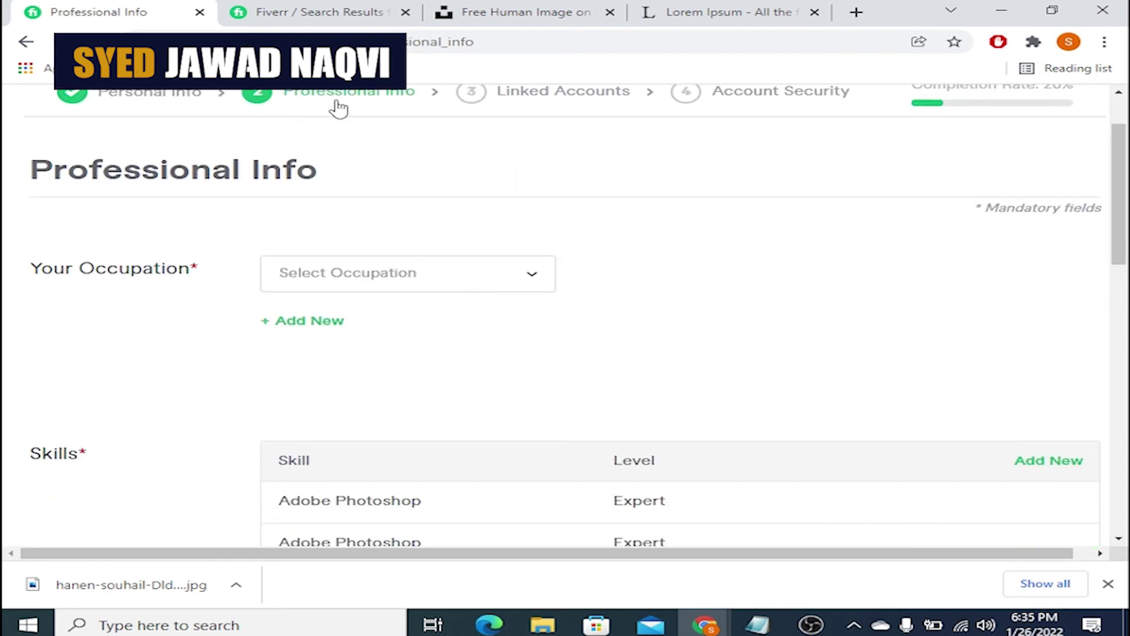
scroll(197, 136, "up", 1)
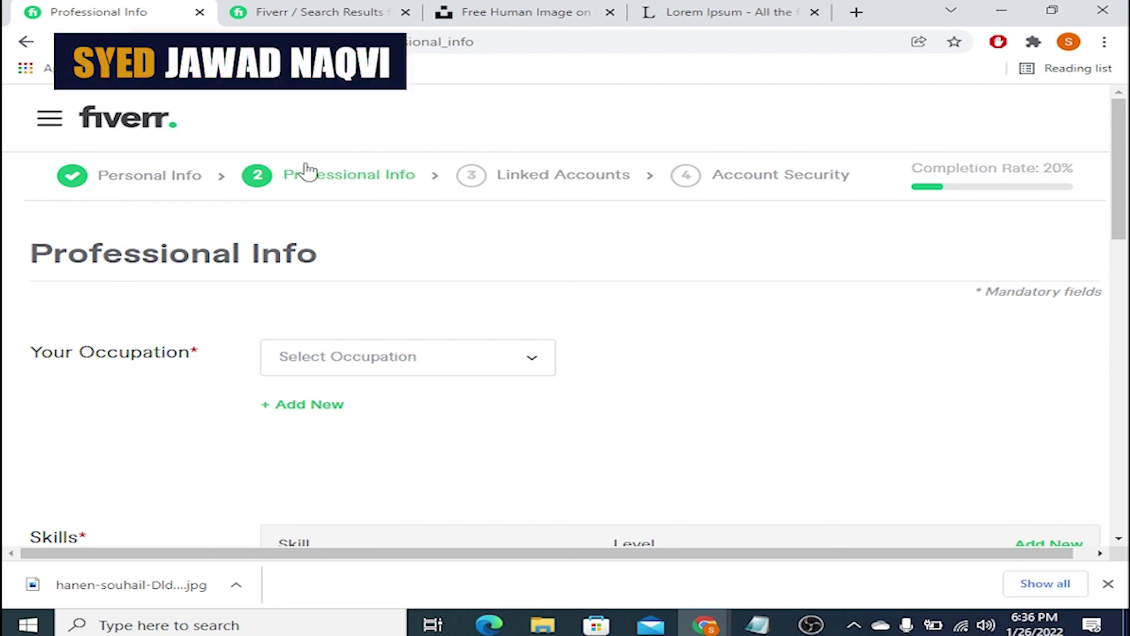
scroll(321, 183, "down", 1)
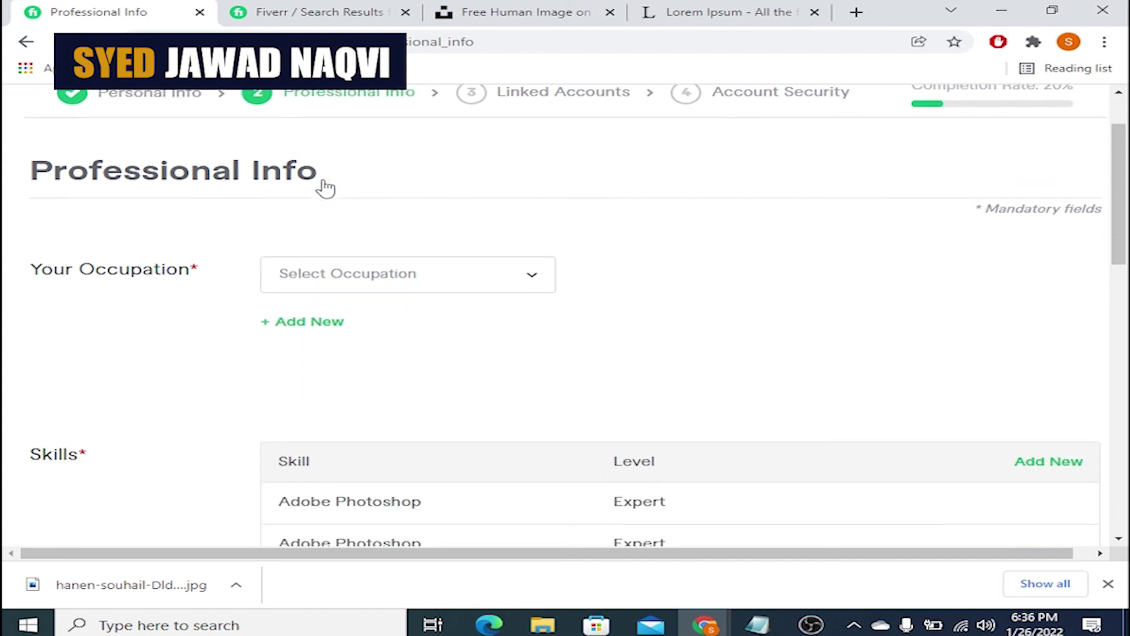
left_click(423, 273)
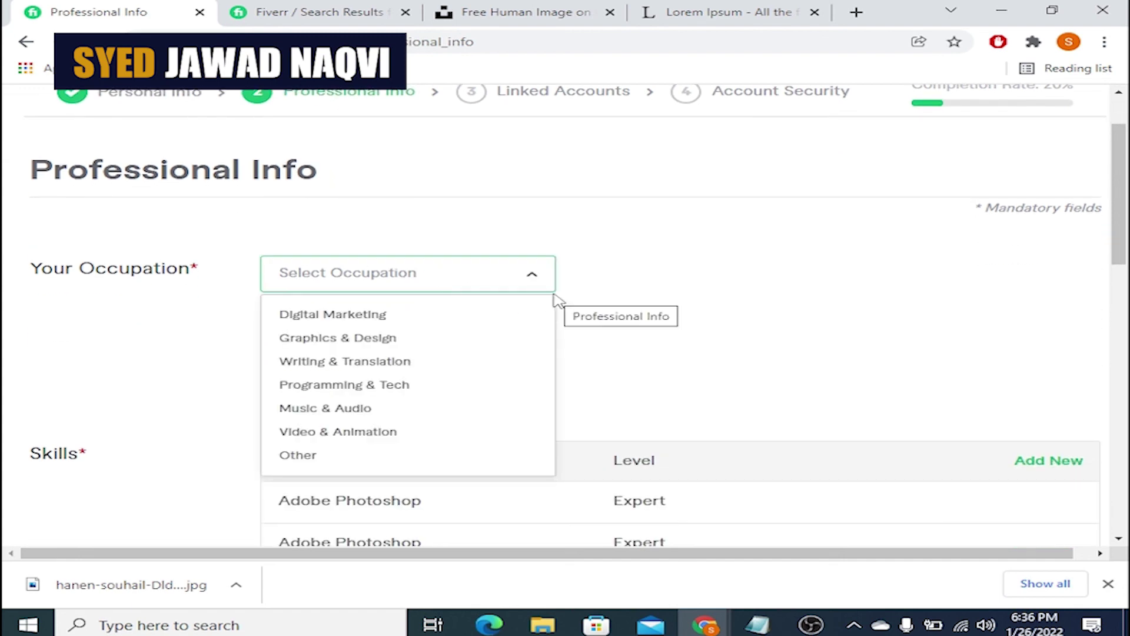
left_click(334, 318)
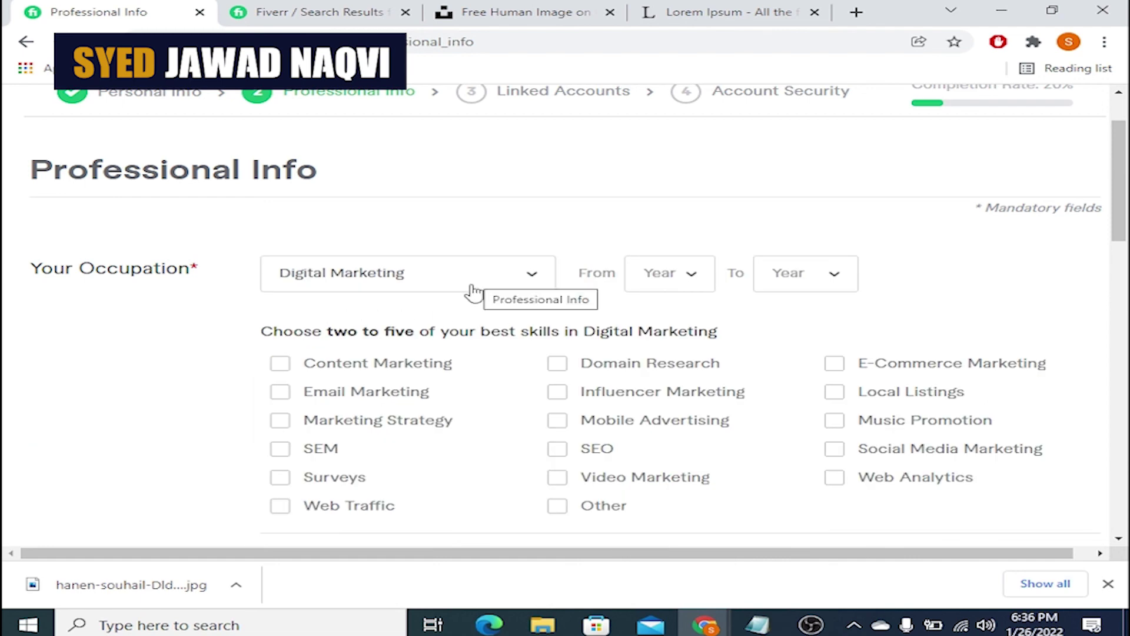
scroll(471, 288, "down", 1)
left_click(670, 202)
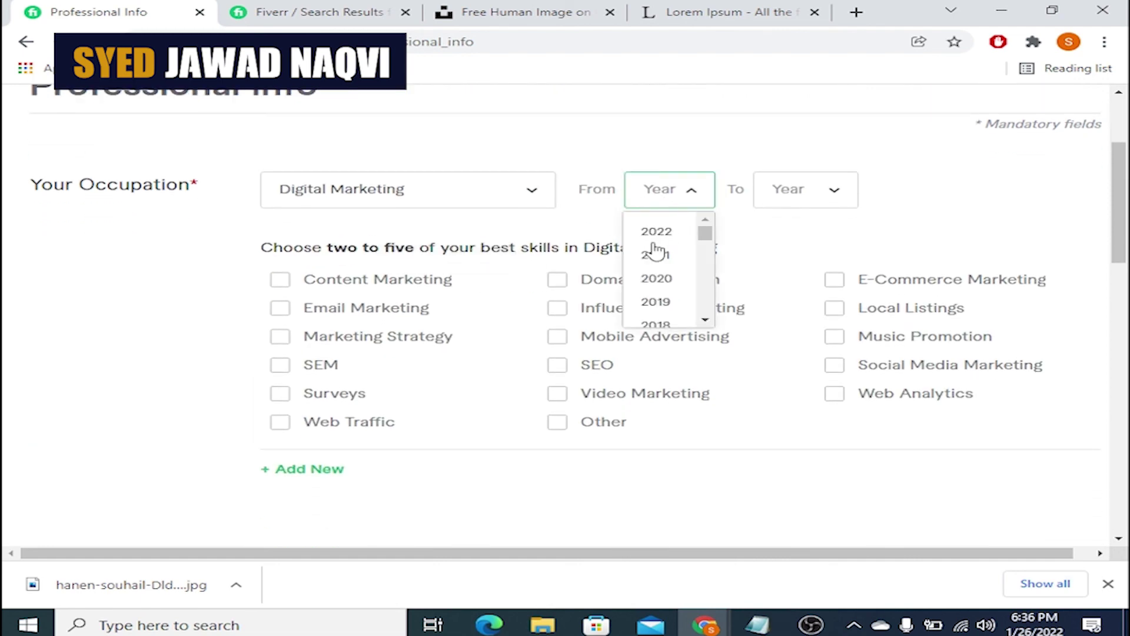
left_click(654, 301)
left_click(783, 199)
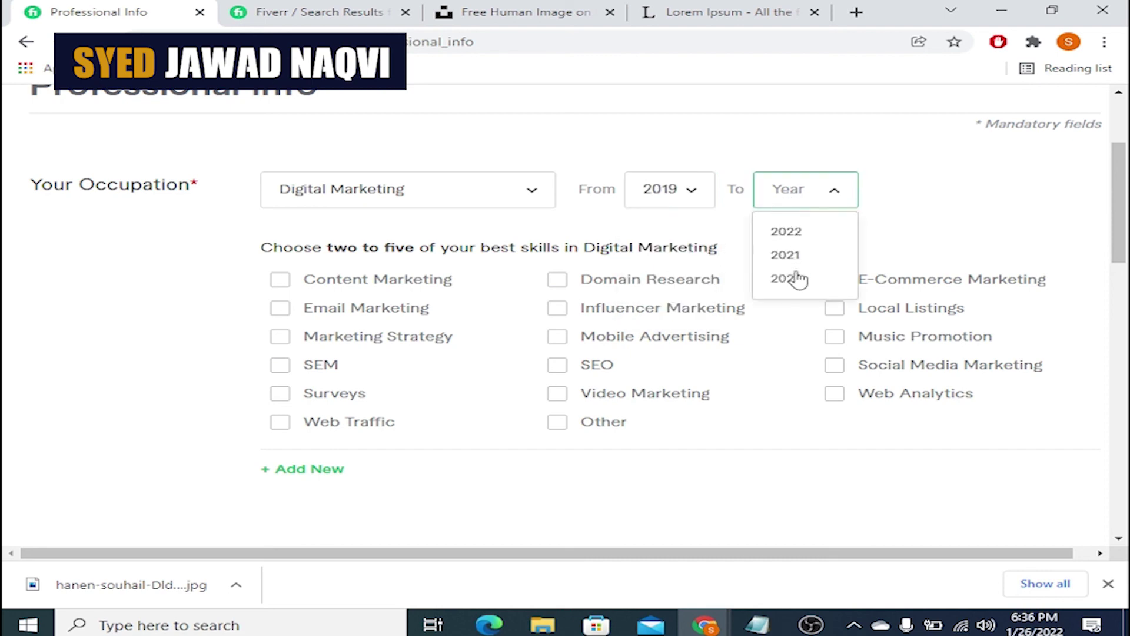
left_click(787, 237)
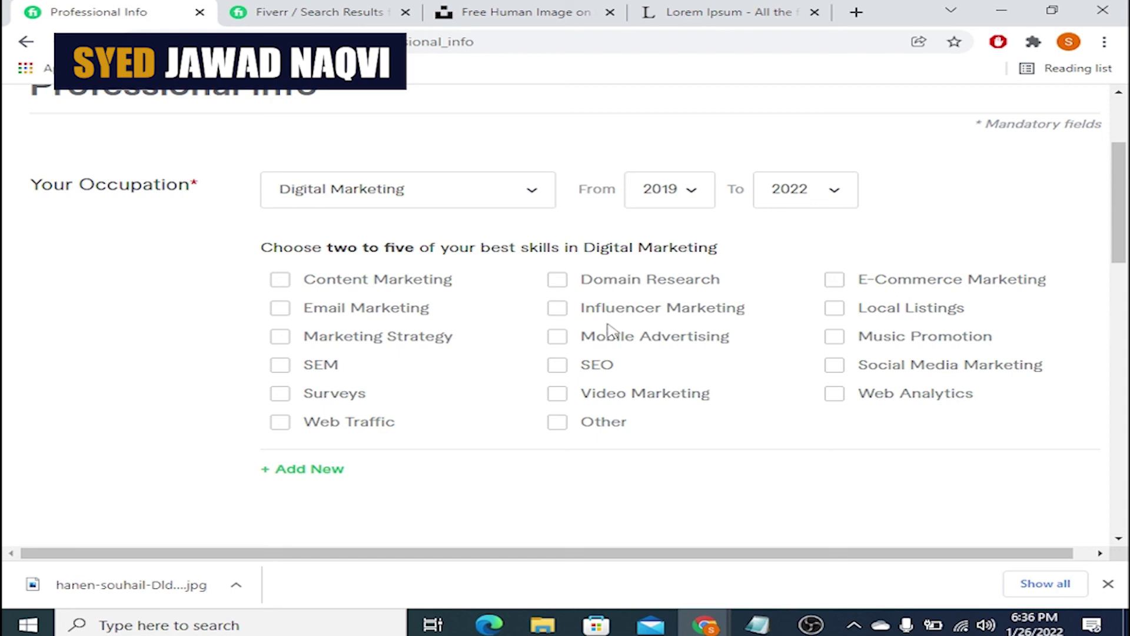
- Select SEO, SEM, Content Marketing, Email Marketing and Marketing Strategy as the best skills in Digital Marketing
left_click(558, 368)
left_click(282, 368)
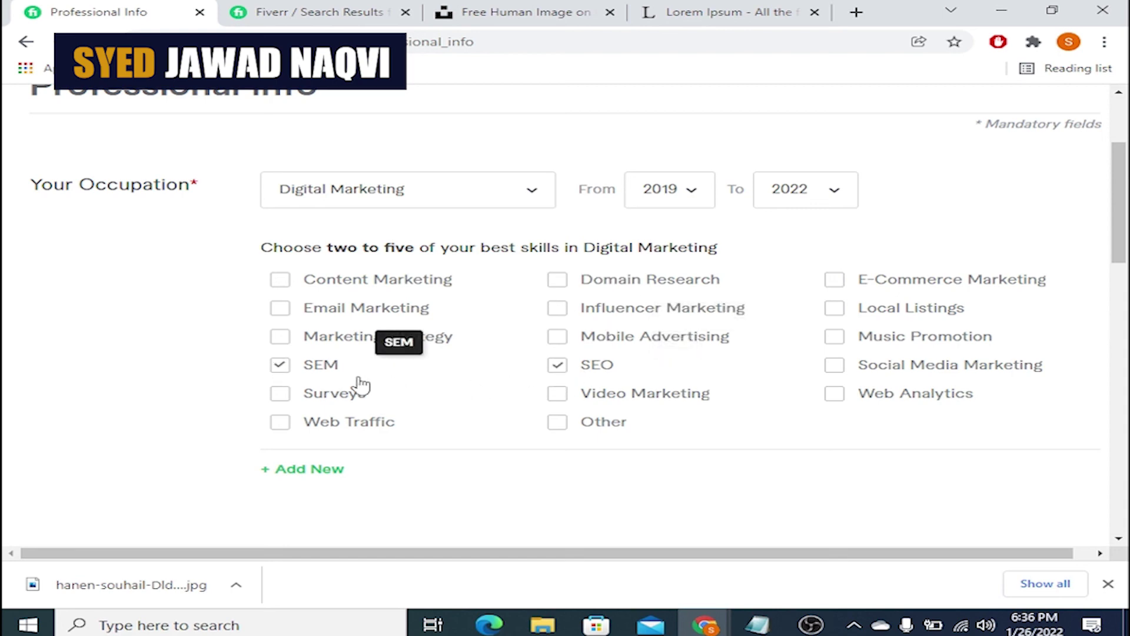
left_click(281, 281)
left_click(283, 307)
left_click(282, 337)
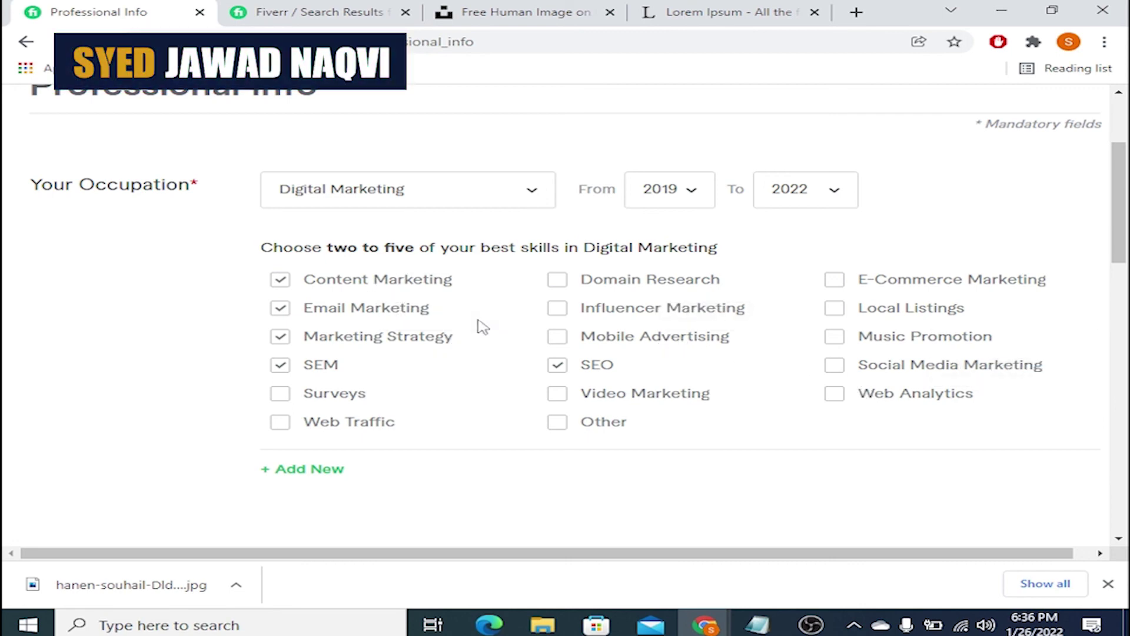
scroll(480, 325, "down", 2)
scroll(169, 328, "up", 2)
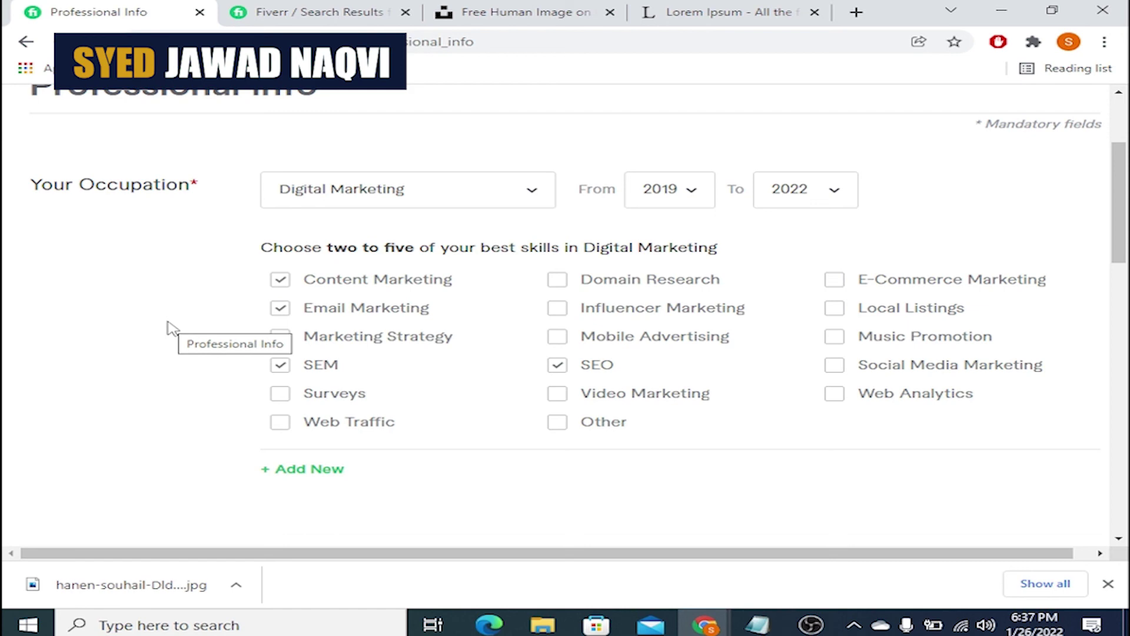
- Review the Skills, Education, Certification and Personal Website sections, leave the optional fields empty, and continue to Linked Accounts
scroll(168, 327, "down", 7)
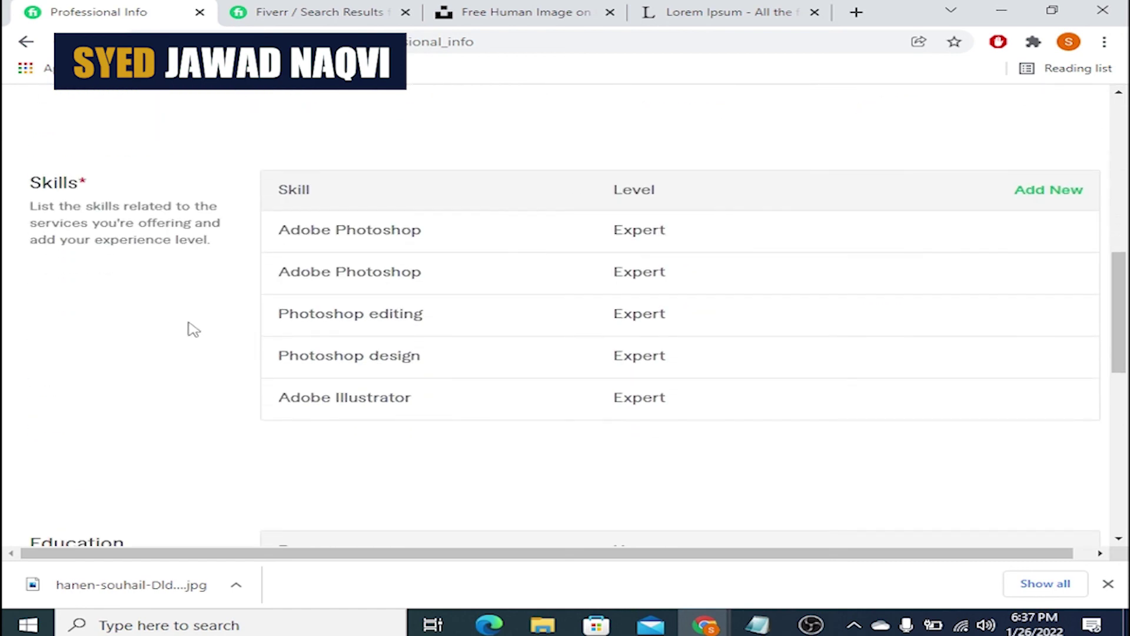
scroll(495, 393, "down", 3)
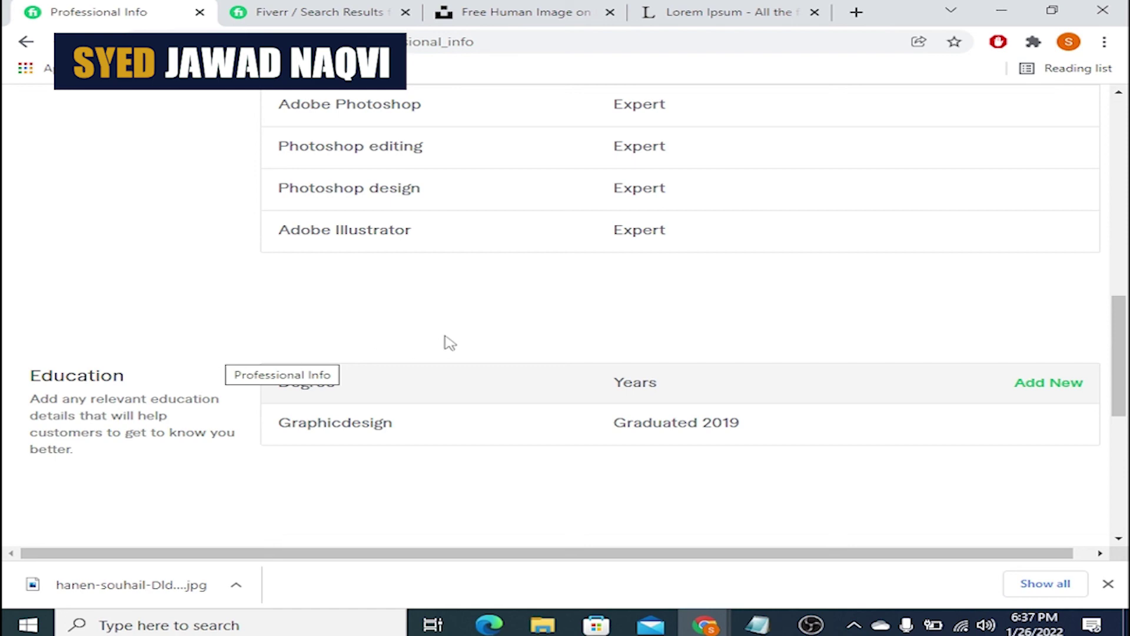
scroll(445, 344, "down", 4)
scroll(459, 346, "down", 1)
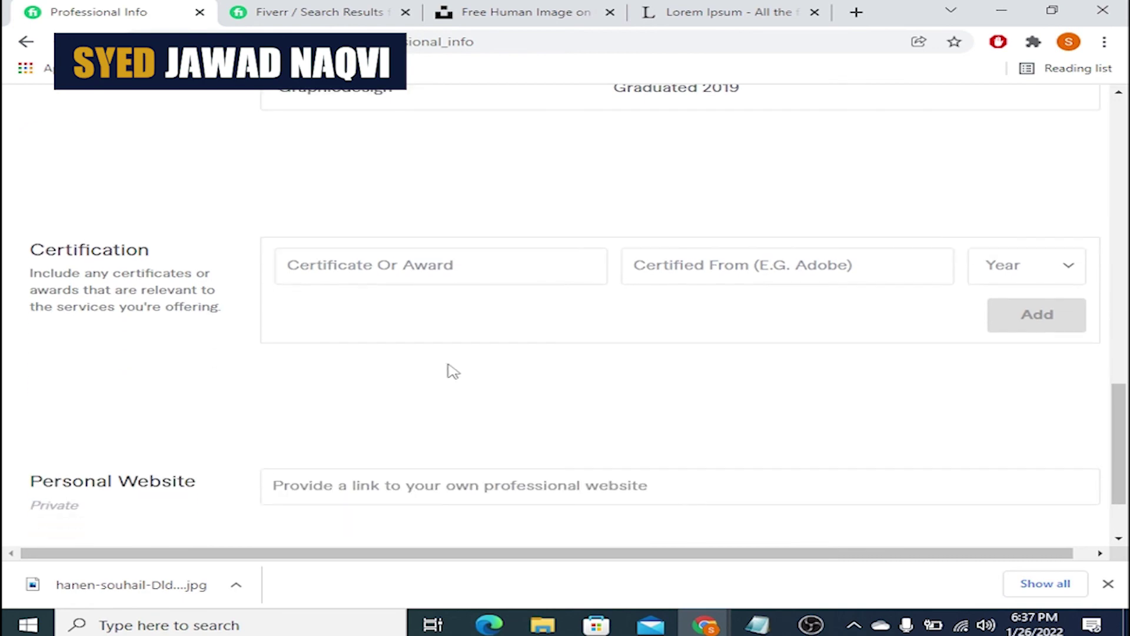
scroll(570, 295, "down", 2)
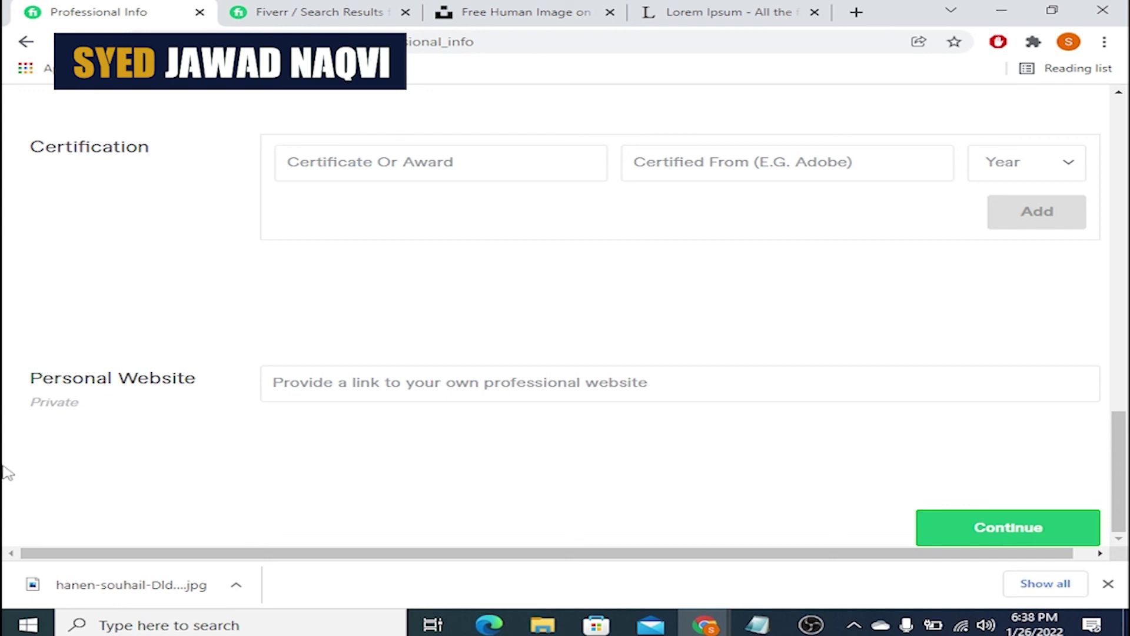
left_click(289, 382)
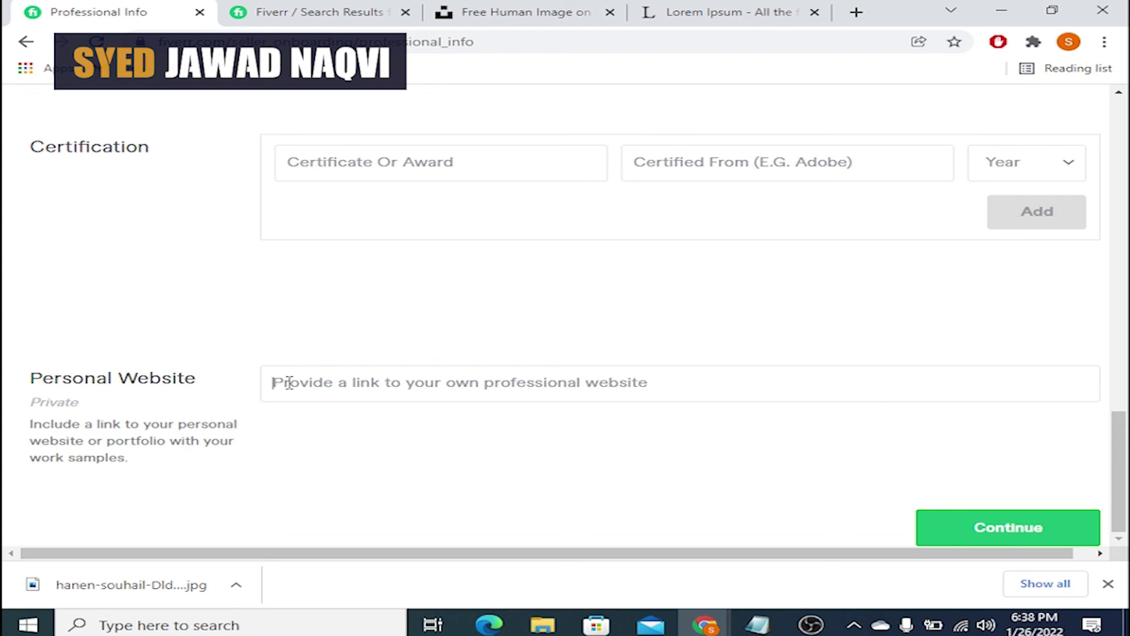
scroll(243, 397, "up", 1)
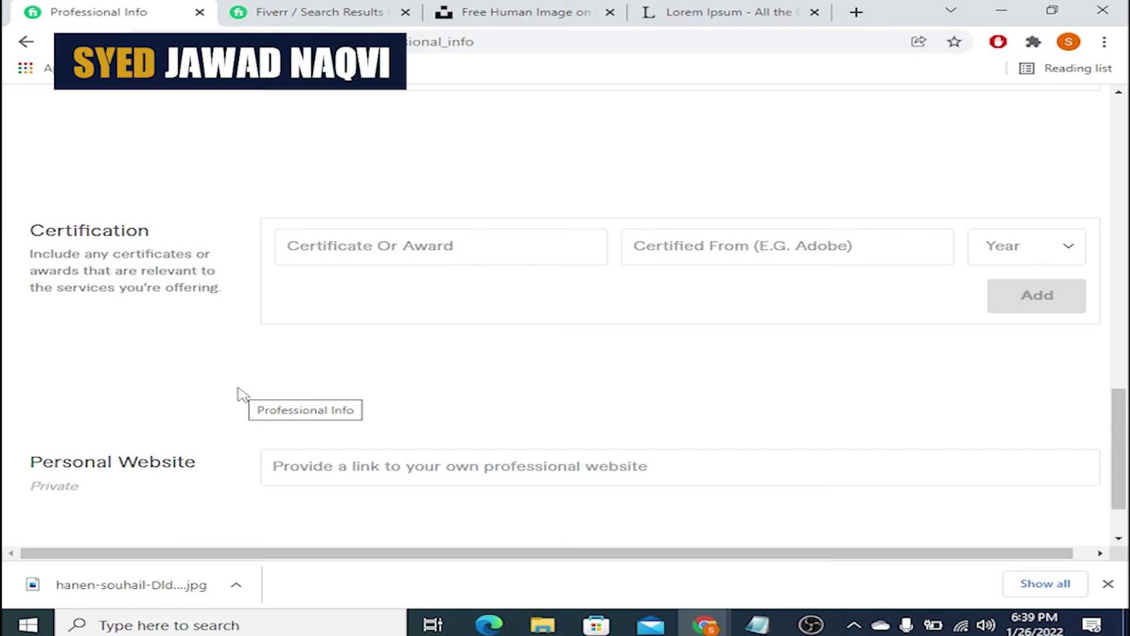
scroll(259, 389, "down", 2)
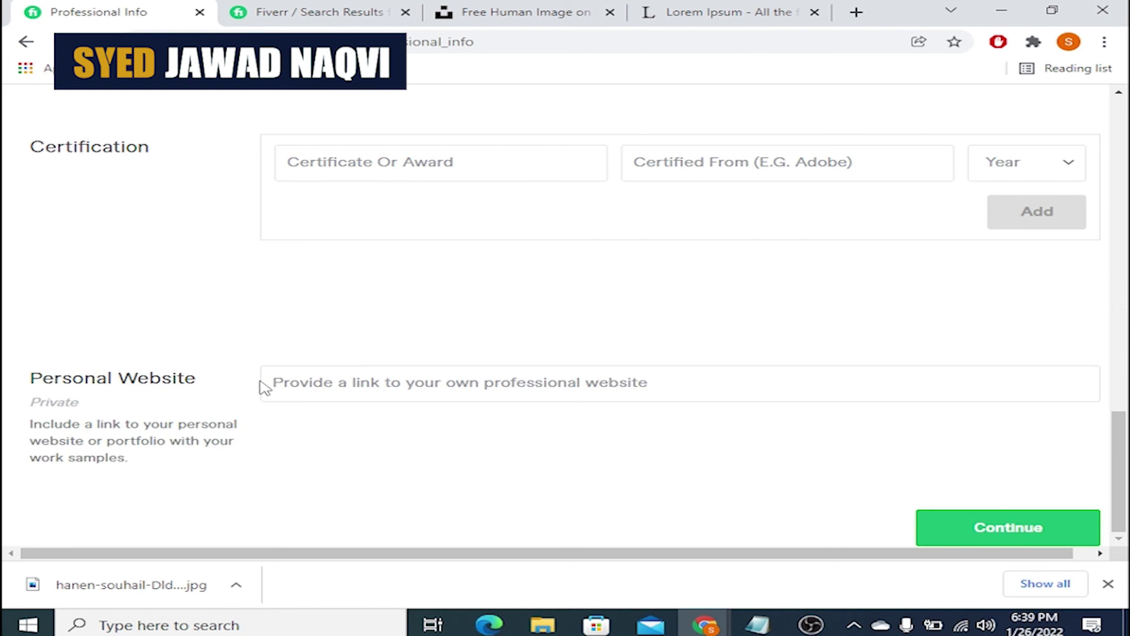
left_click(938, 539)
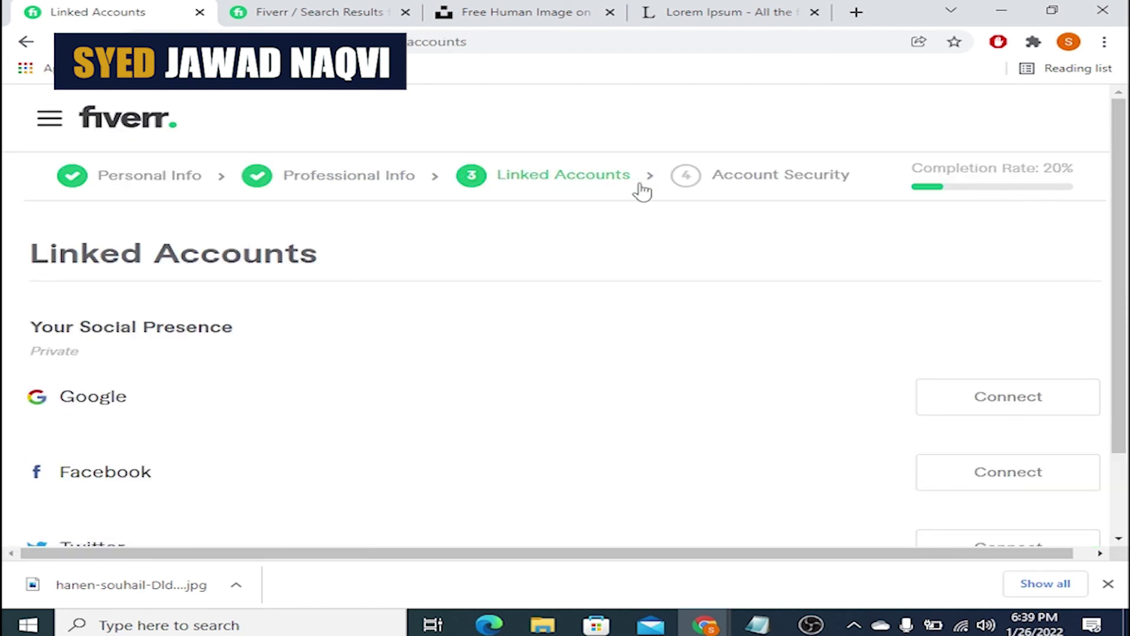
- Review the Google, Facebook and Twitter options without connecting any account, and continue to Account Security
scroll(622, 205, "down", 2)
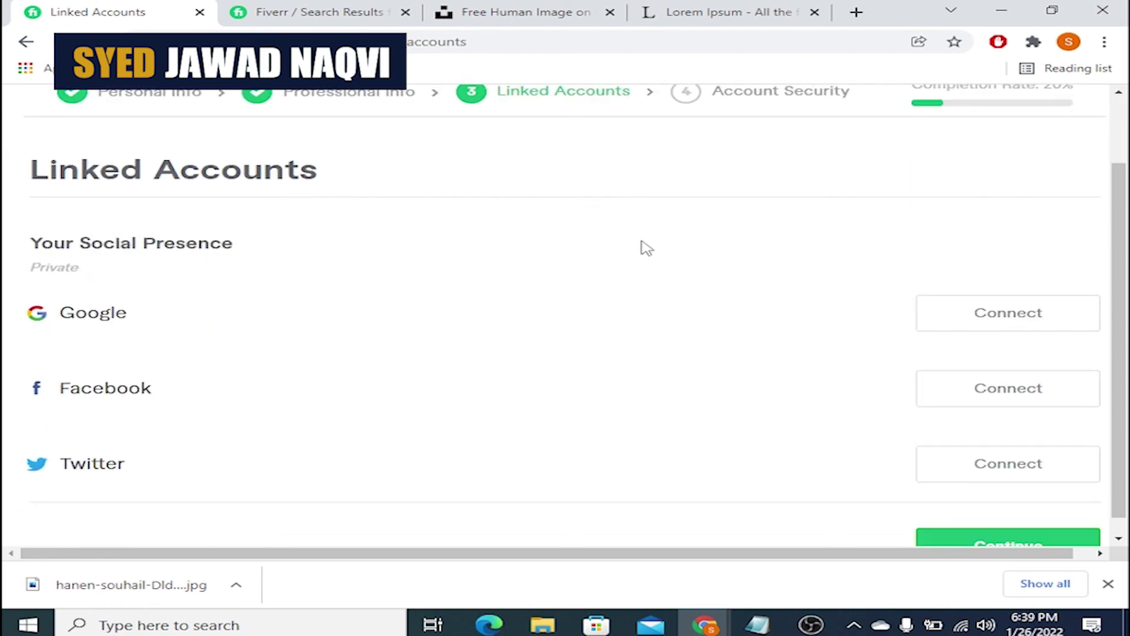
scroll(651, 245, "down", 1)
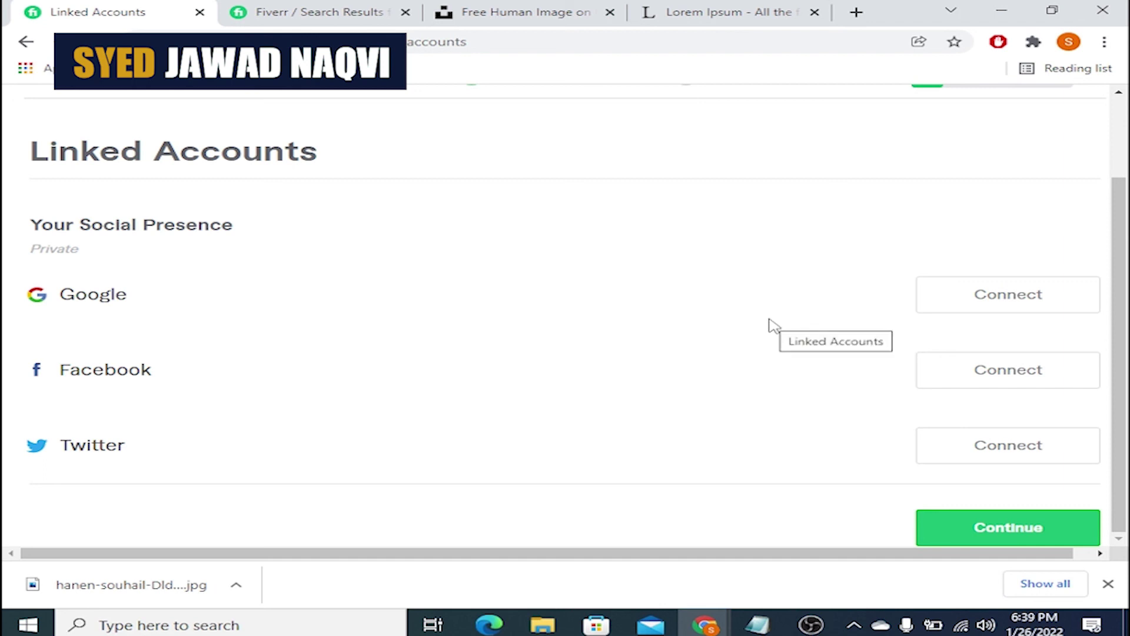
left_click(984, 525)
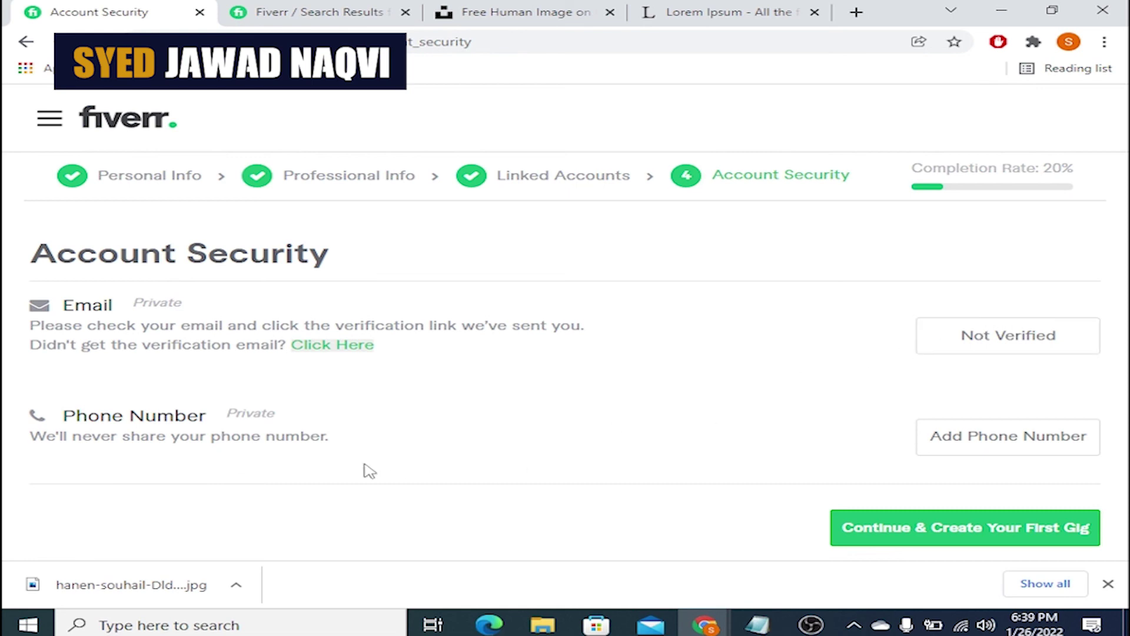
- Look at the phone number verification form and close it without entering a number
left_click(1043, 446)
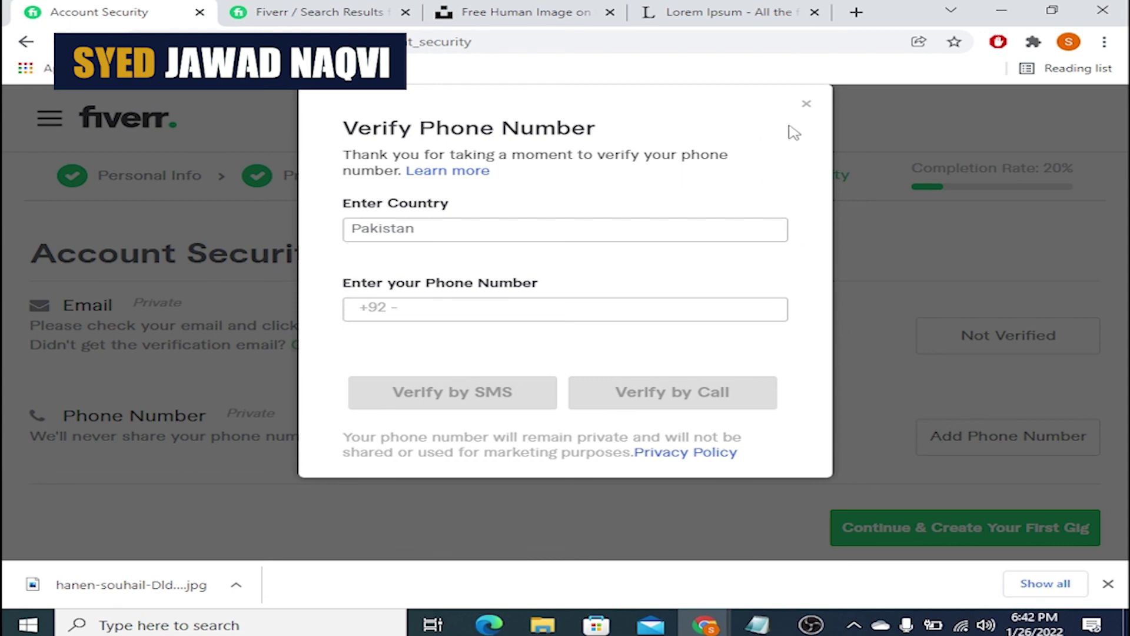
left_click(806, 104)
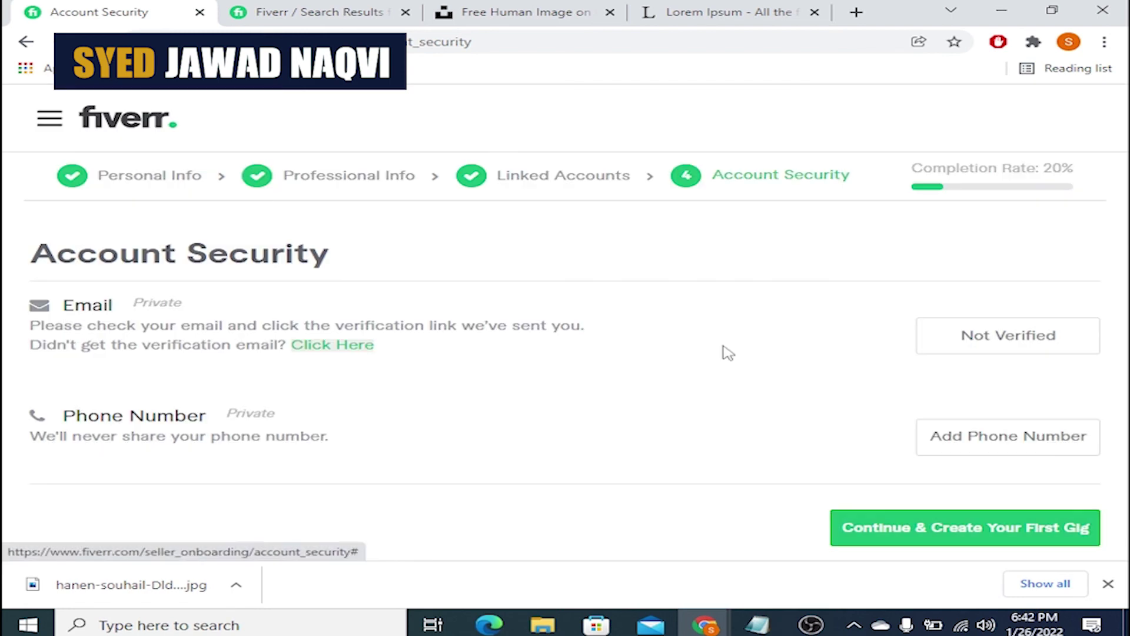
- Try to continue to creating the first Gig, read the profile completion requirements, and dismiss the notice
left_click(899, 522)
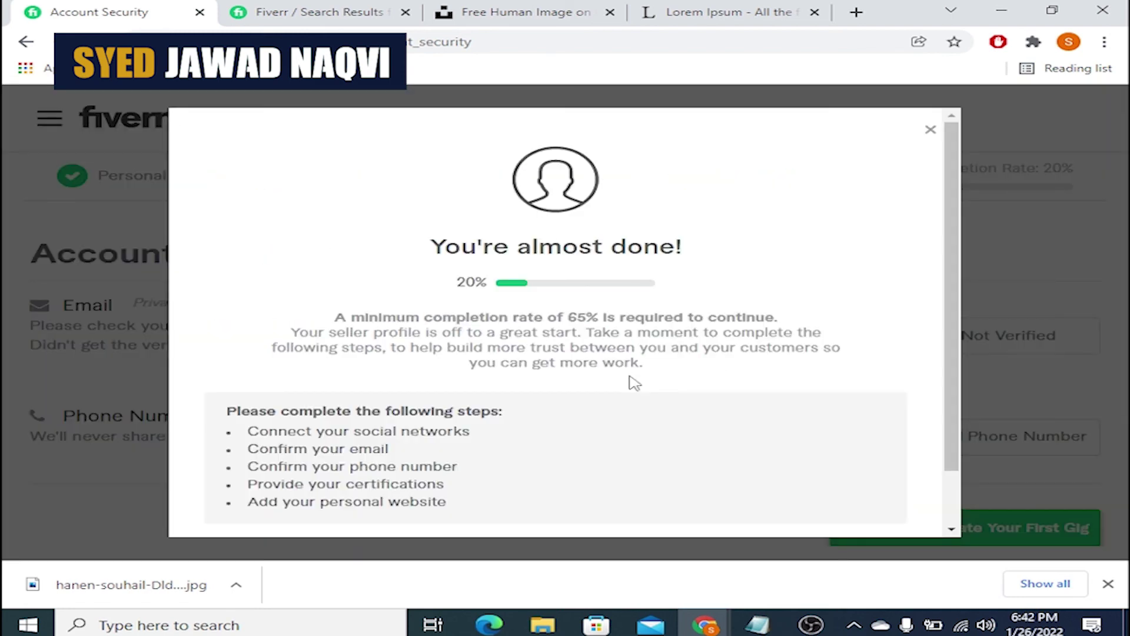
scroll(634, 382, "down", 1)
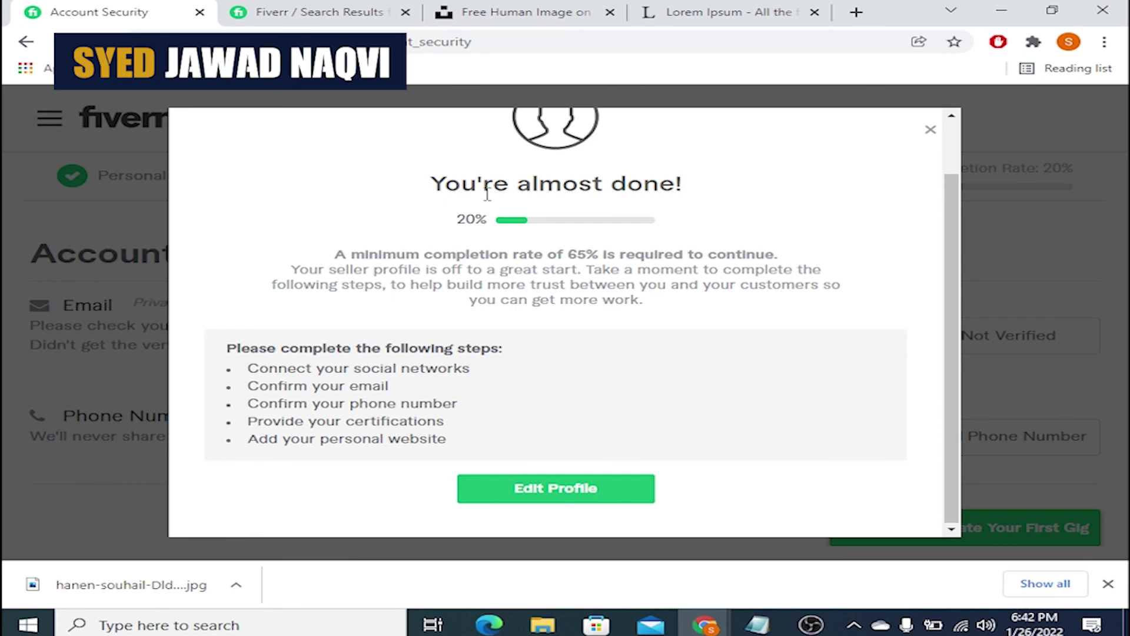
left_click_drag(487, 218, 457, 232)
left_click_drag(594, 250, 571, 257)
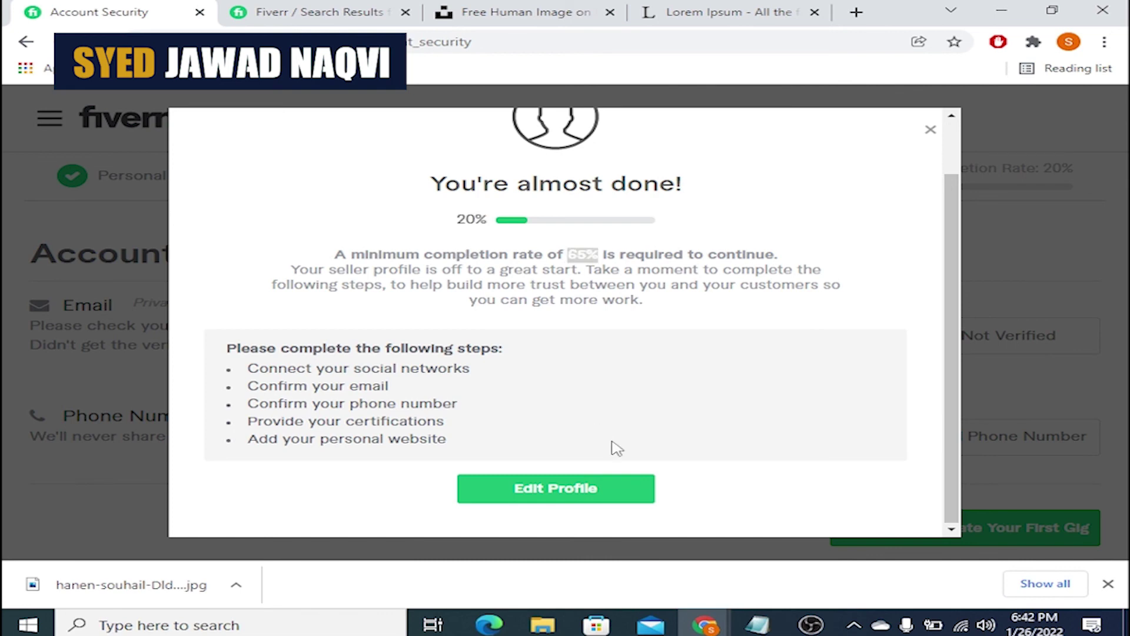
key("Escape")
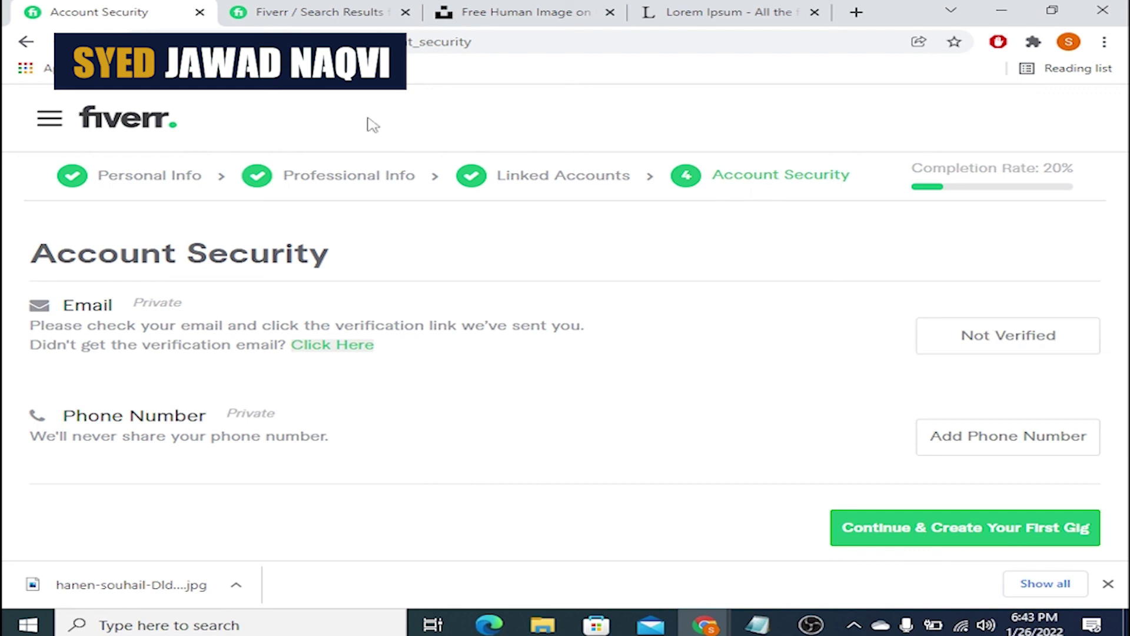
- Return to the Linked Accounts page of the seller onboarding
left_click(27, 41)
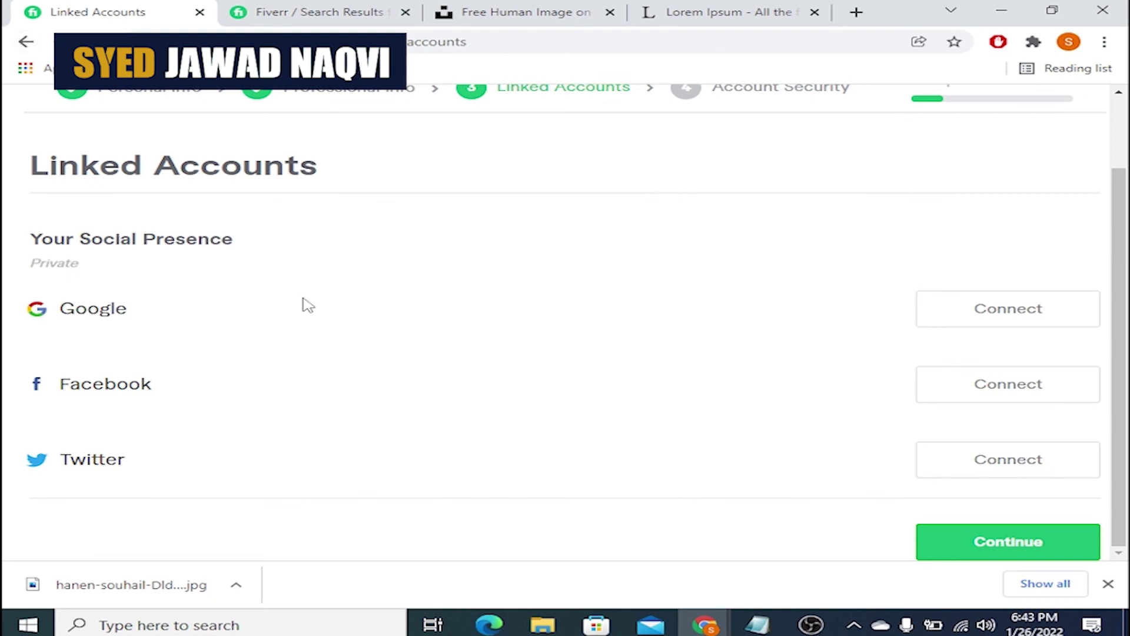
scroll(306, 324, "up", 2)
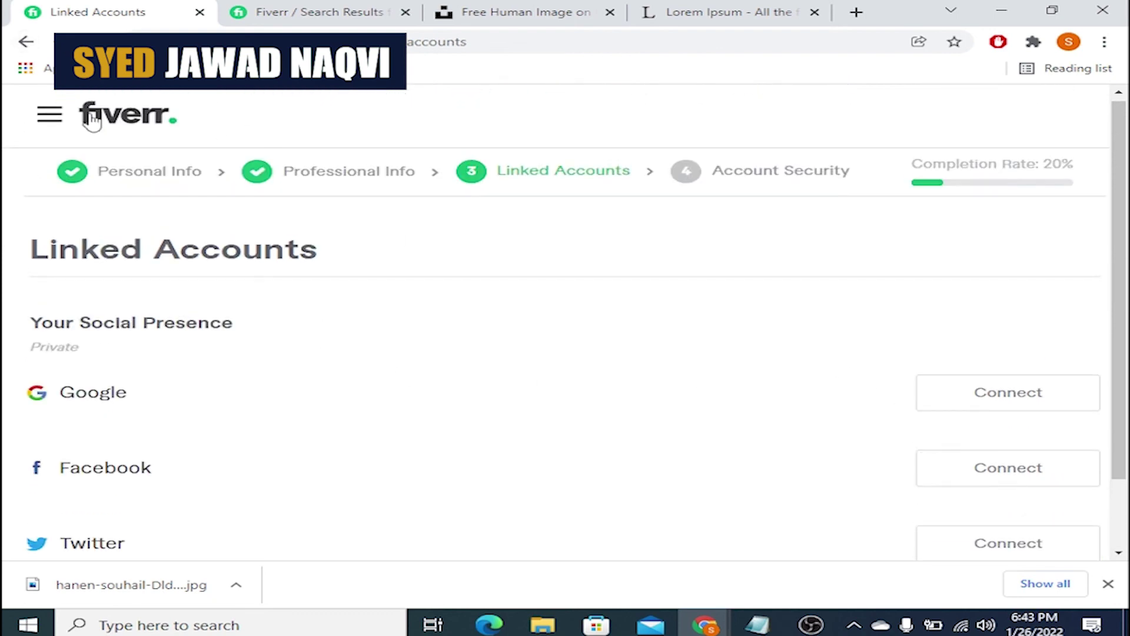